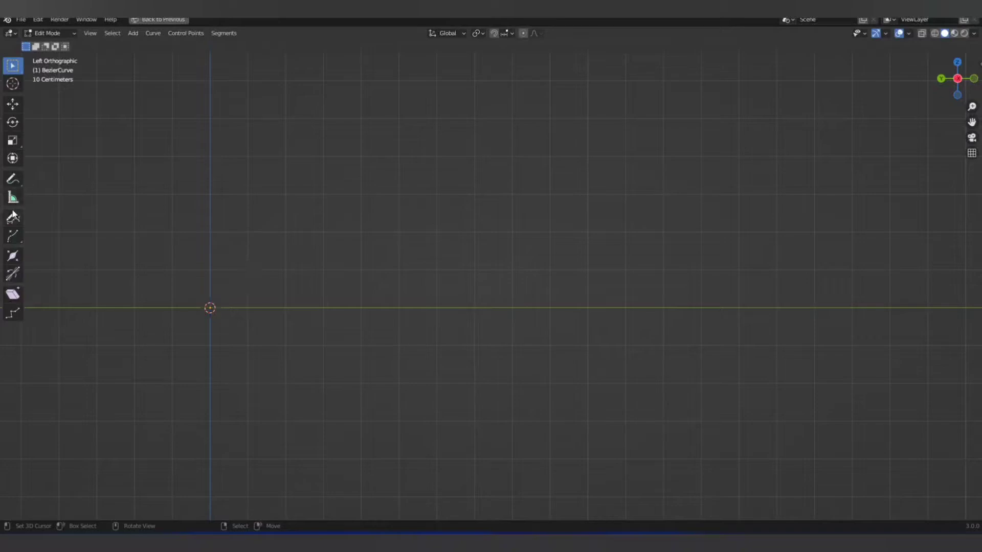
# Sketch the letter A's two strokes and its crossbar as freehand curve strokes
pyautogui.click(13, 216)
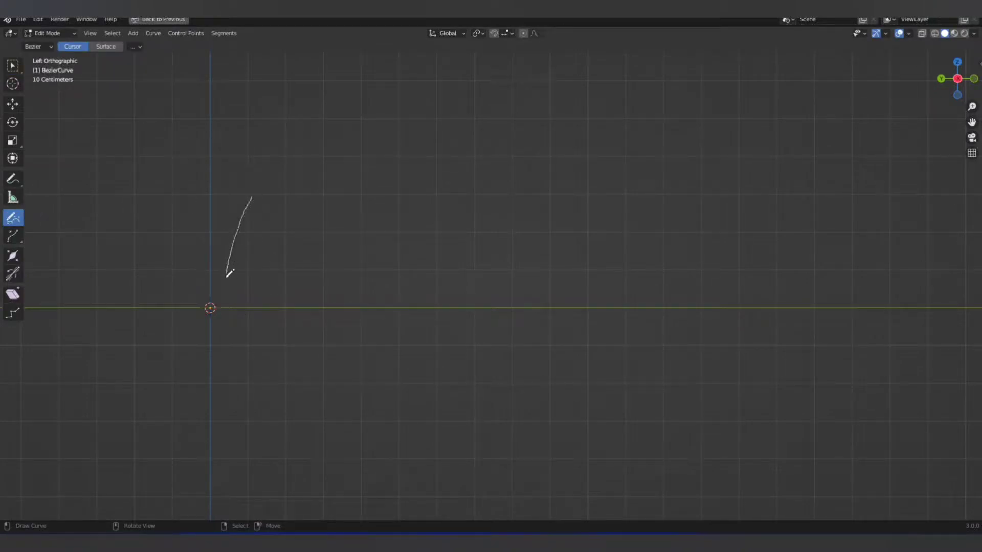
pyautogui.moveTo(224, 302); pyautogui.dragTo(224, 302)
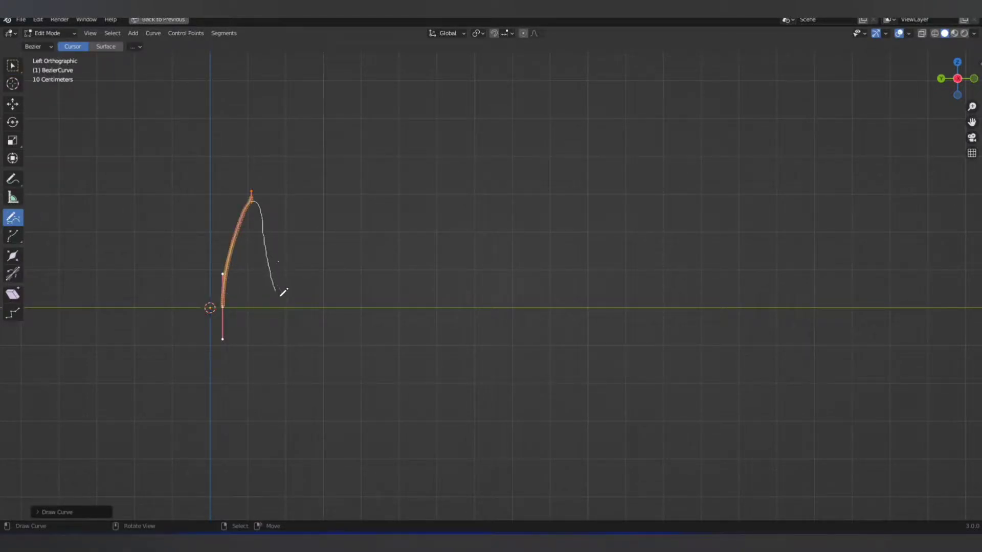
pyautogui.moveTo(303, 305); pyautogui.dragTo(302, 307)
pyautogui.scroll(4, 241, 260)
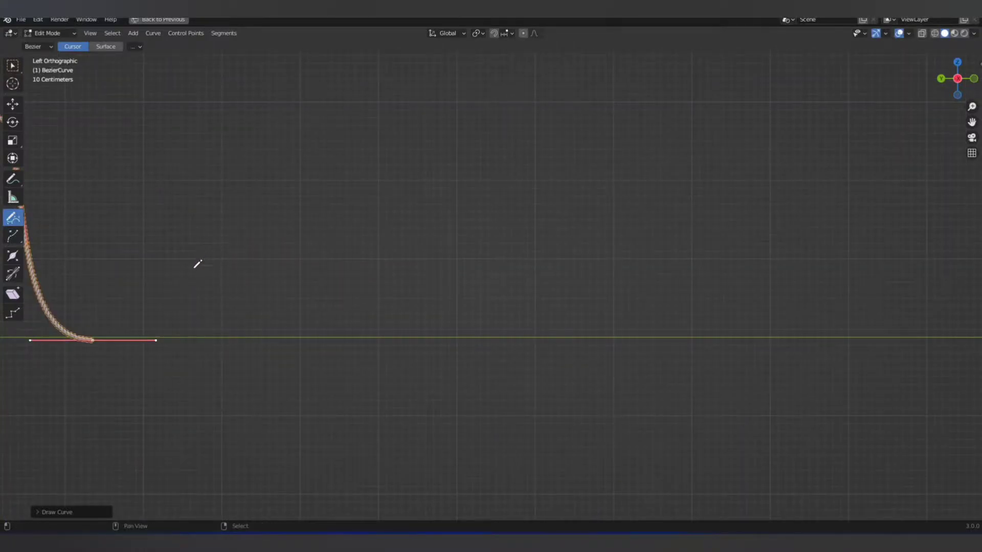
pyautogui.moveTo(198, 264)
pyautogui.keyDown('shift'); pyautogui.mouseDown(button='middle')
pyautogui.moveTo(482, 309)
pyautogui.moveTo(234, 256)
pyautogui.mouseUp(button='middle'); pyautogui.keyUp('shift')
pyautogui.moveTo(281, 262); pyautogui.dragTo(295, 264)
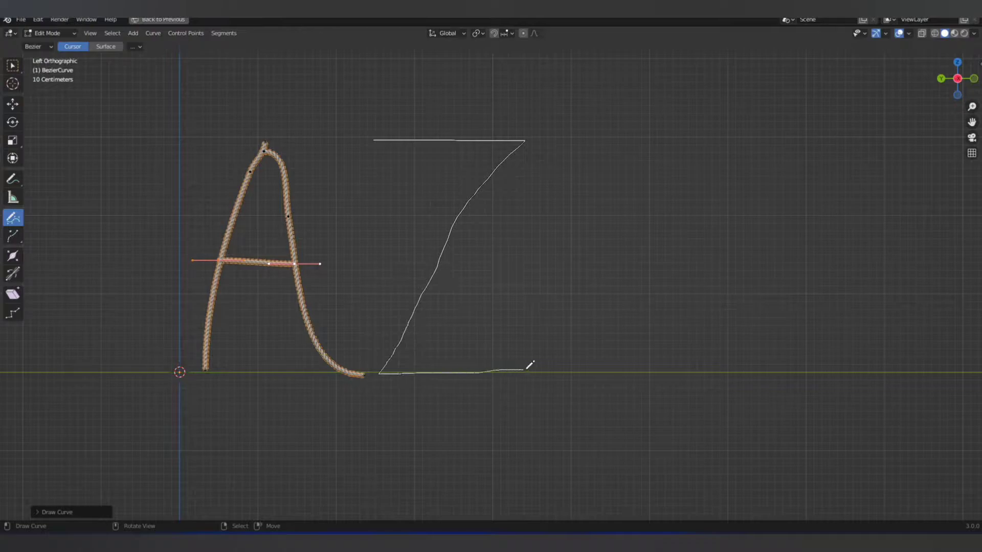
# Draw the letters Z, S, C and g as freehand rope strokes
pyautogui.moveTo(530, 366); pyautogui.dragTo(530, 365)
pyautogui.scroll(-3, 511, 304)
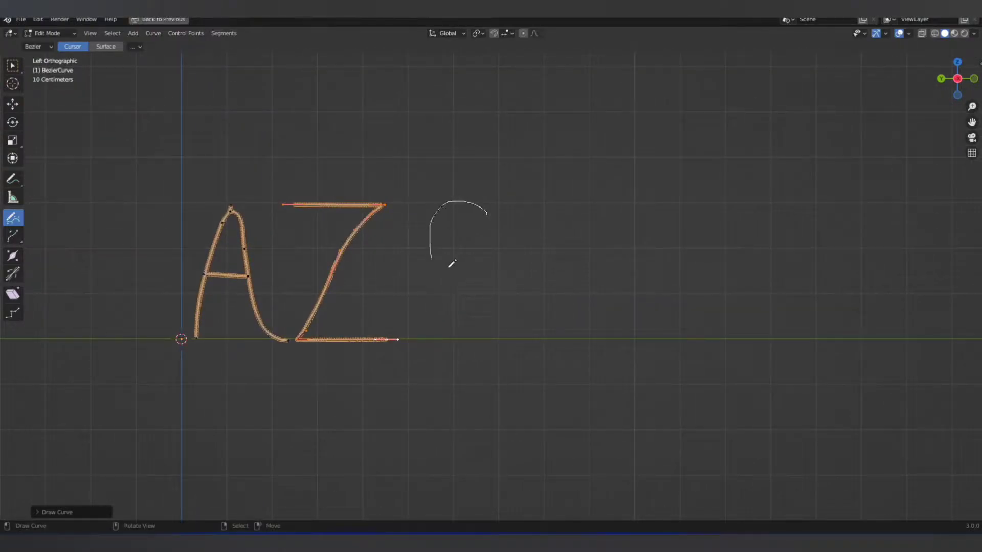
pyautogui.moveTo(433, 330); pyautogui.dragTo(431, 332)
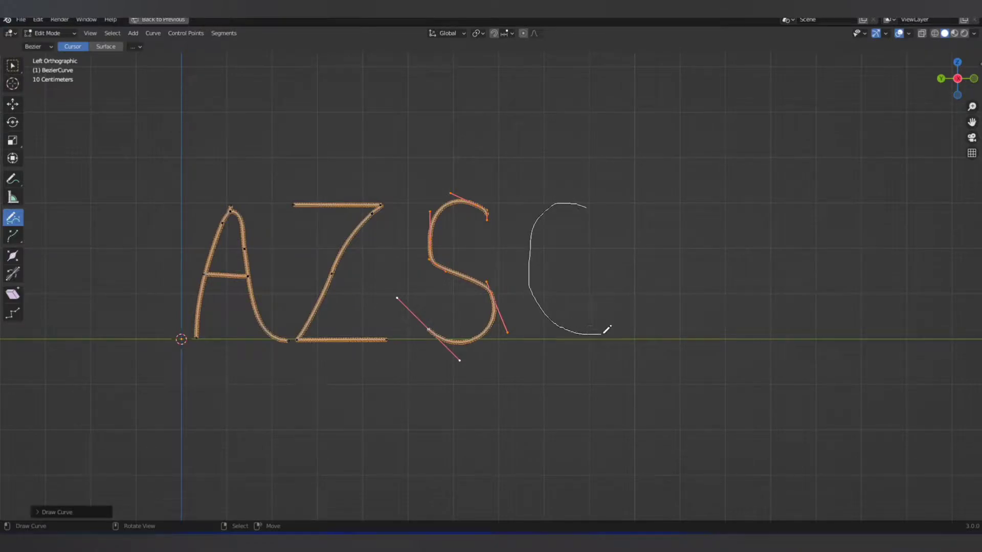
pyautogui.moveTo(606, 329); pyautogui.dragTo(603, 334)
pyautogui.moveTo(557, 299); pyautogui.dragTo(560, 259)
pyautogui.moveTo(573, 369); pyautogui.dragTo(567, 373)
pyautogui.moveTo(567, 373)
pyautogui.mouseDown(button='middle')
pyautogui.moveTo(377, 351)
pyautogui.moveTo(397, 375)
pyautogui.moveTo(467, 368)
pyautogui.moveTo(374, 353)
pyautogui.mouseUp(button='middle')
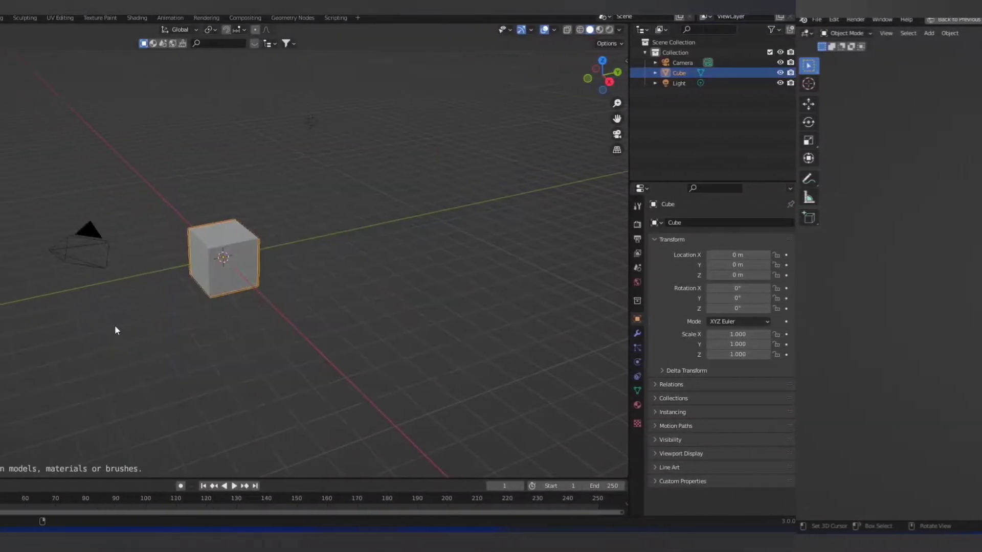
# Delete everything in the scene and add a single Bezier curve
pyautogui.press('a')
pyautogui.press('Delete')
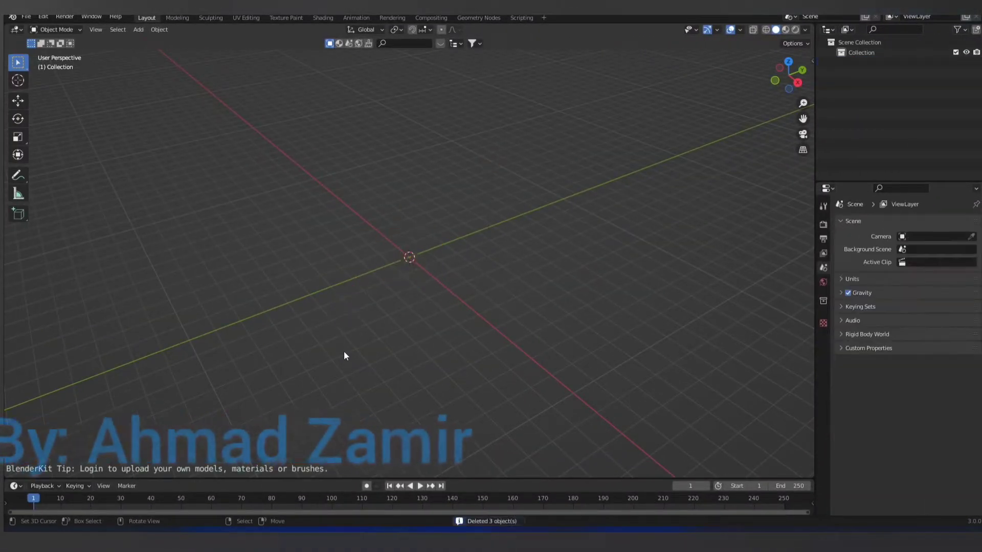
pyautogui.hotkey('shift', 'a')
pyautogui.click(437, 282)
pyautogui.moveTo(401, 282)
pyautogui.mouseDown(button='middle')
pyautogui.moveTo(470, 293)
pyautogui.moveTo(460, 153)
pyautogui.mouseUp(button='middle')
# Give the curve a new geometry node tree with Curve to Mesh between the group nodes
pyautogui.click(479, 17)
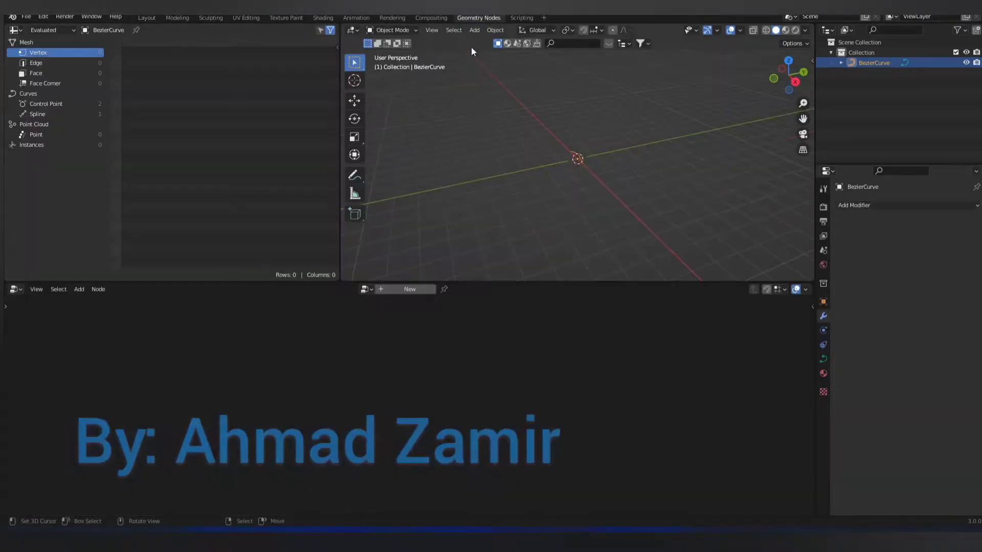
pyautogui.moveTo(582, 206); pyautogui.dragTo(598, 202, button='middle')
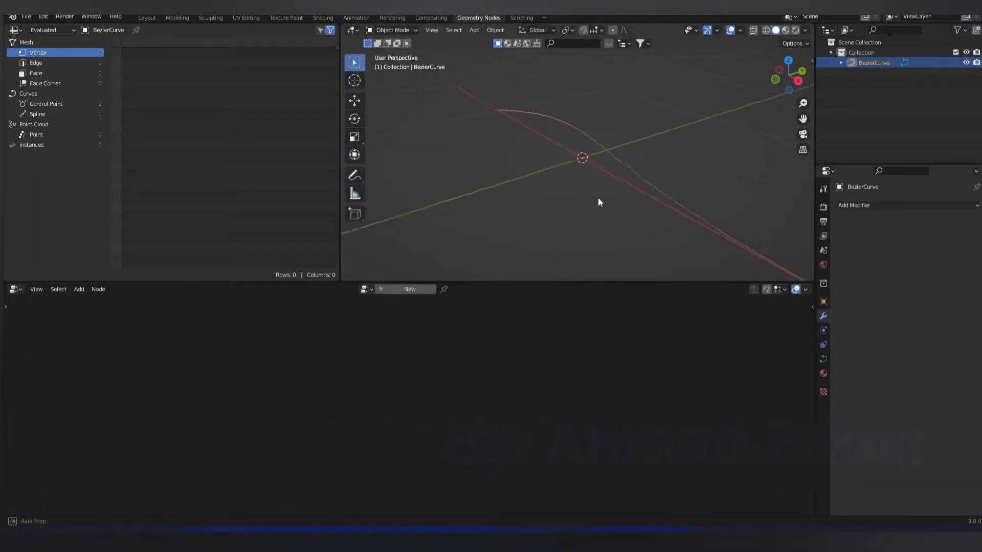
pyautogui.click(409, 289)
pyautogui.hotkey('shift', 'a')
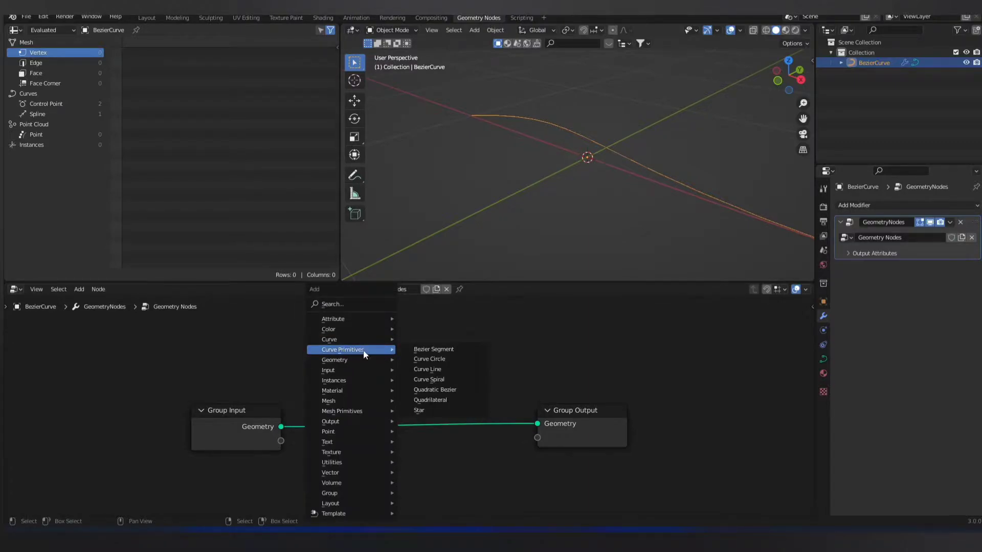
pyautogui.moveTo(330, 340)
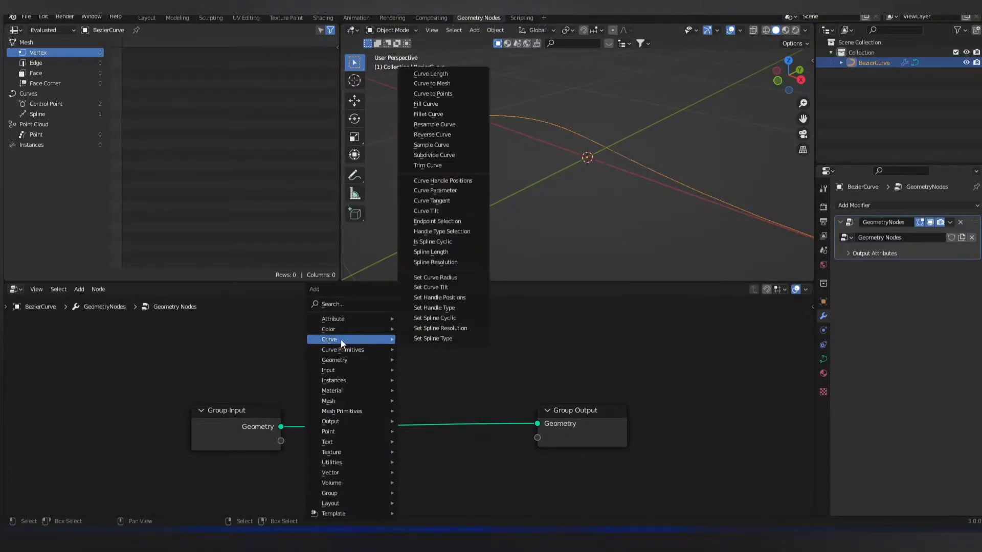
pyautogui.click(432, 83)
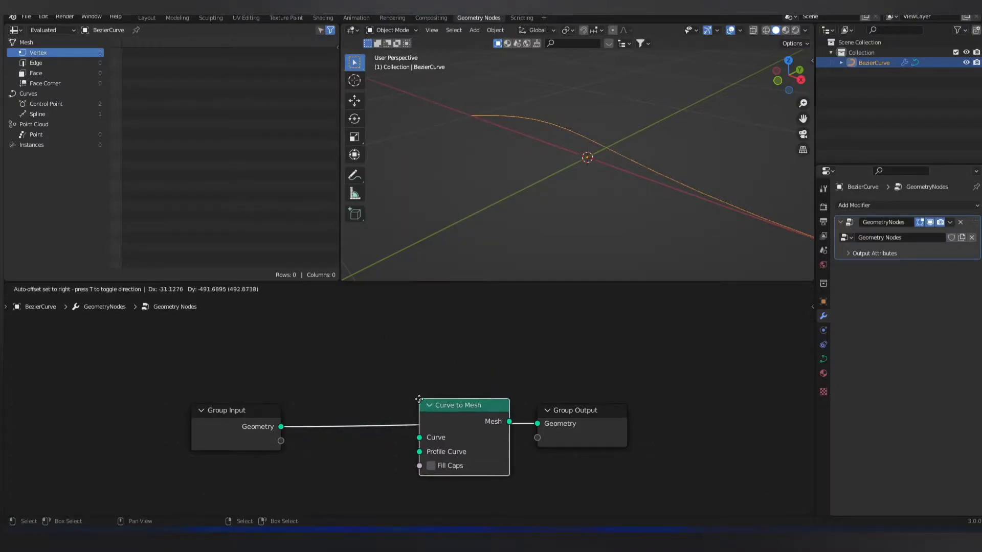
pyautogui.click(411, 404)
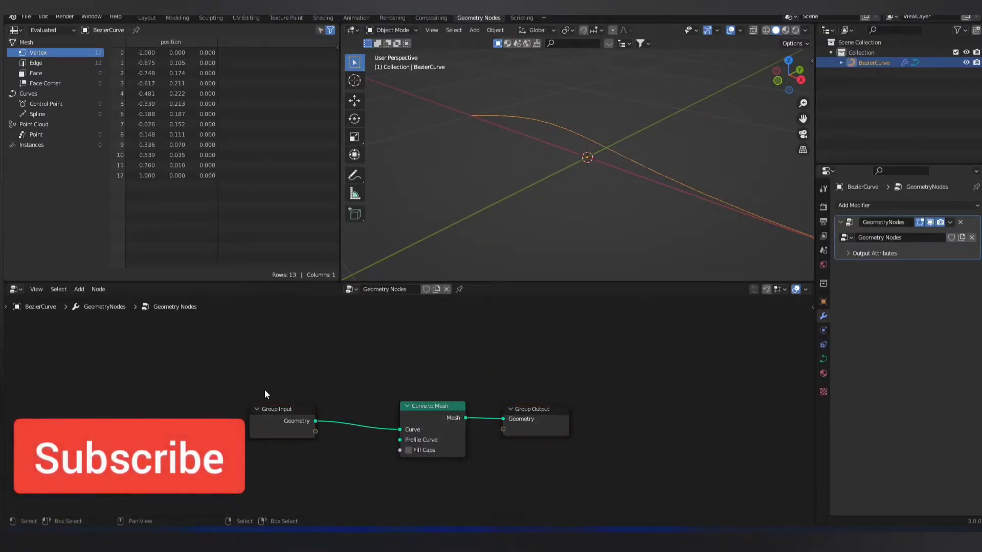
# Spread Group Input, Curve to Mesh and Group Output apart for more room
pyautogui.moveTo(265, 389); pyautogui.dragTo(451, 480)
pyautogui.scroll(2, 418, 423)
pyautogui.moveTo(418, 424); pyautogui.dragTo(593, 402, button='middle')
pyautogui.moveTo(348, 416); pyautogui.dragTo(225, 394)
pyautogui.scroll(1, 410, 456)
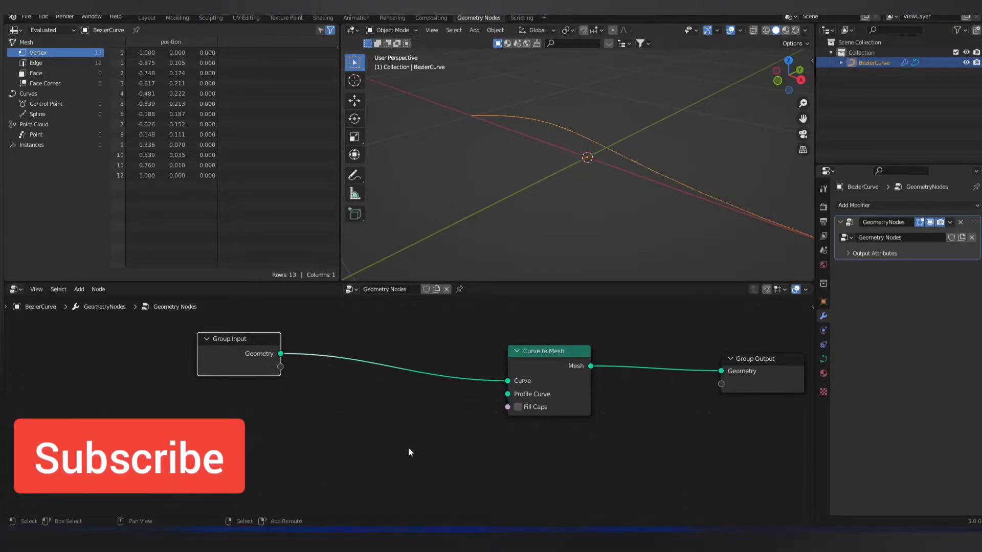
pyautogui.hotkey('shift', 'a')
pyautogui.moveTo(371, 350)
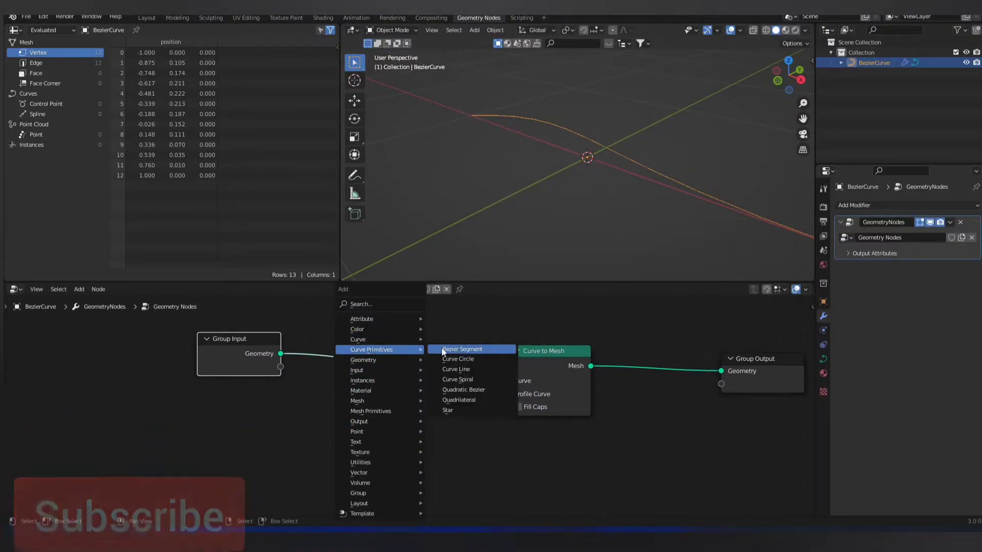
# Add a Curve Circle node and feed it into a new Transform node
pyautogui.click(462, 364)
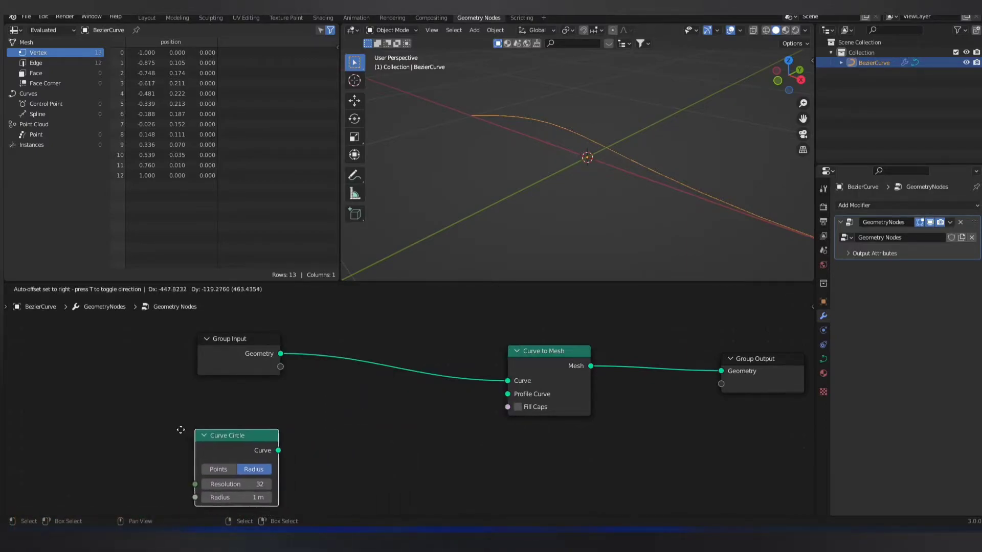
pyautogui.scroll(-1, 204, 437)
pyautogui.moveTo(204, 437); pyautogui.dragTo(203, 410, button='middle')
pyautogui.moveTo(276, 438); pyautogui.dragTo(256, 445)
pyautogui.hotkey('shift', 'a')
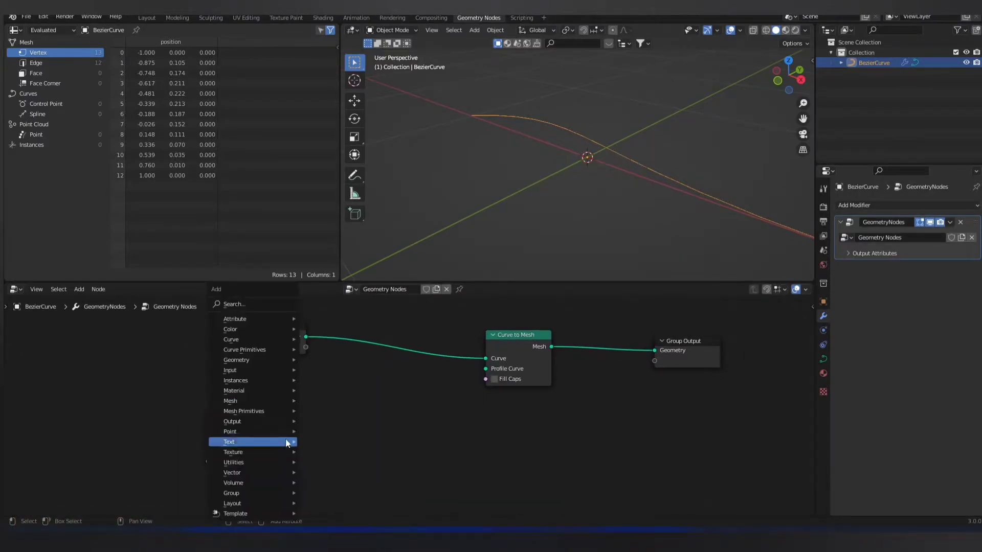
pyautogui.moveTo(236, 360)
pyautogui.click(337, 443)
pyautogui.click(330, 445)
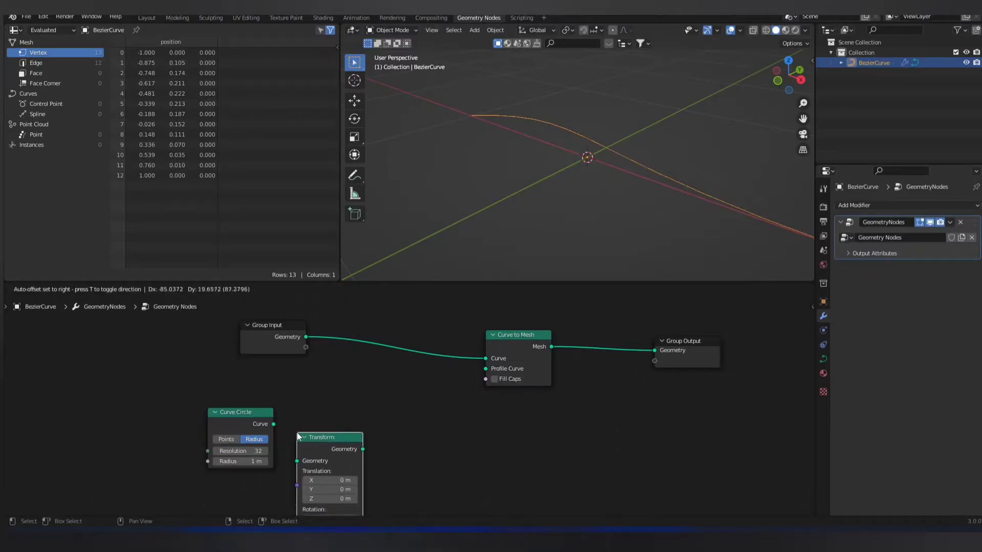
pyautogui.moveTo(273, 424); pyautogui.dragTo(298, 461)
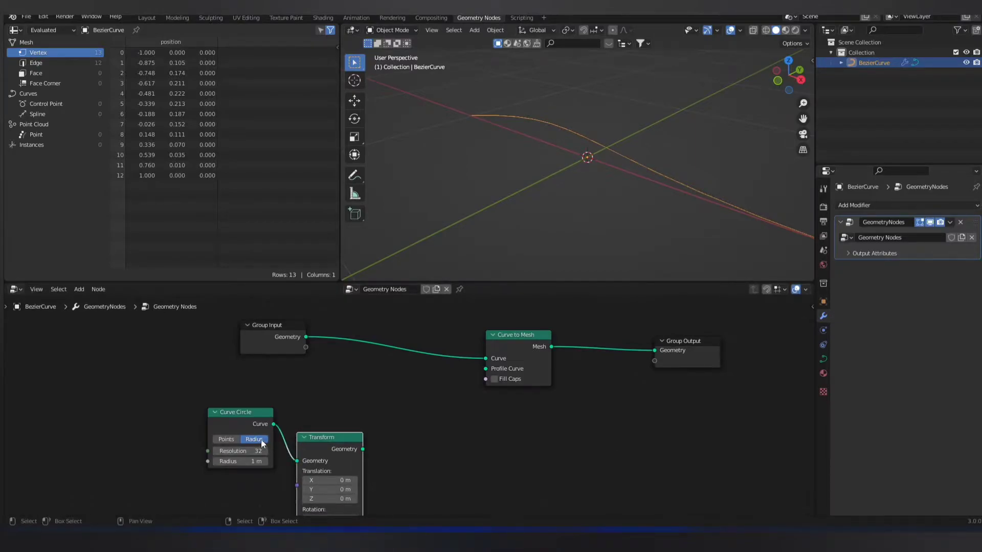
# Join the circle and its transformed copy and use the result as the Profile Curve
pyautogui.click(265, 432)
pyautogui.keyDown('shift'); pyautogui.click(330, 455); pyautogui.keyUp('shift')
pyautogui.hotkey('ctrl', '0')
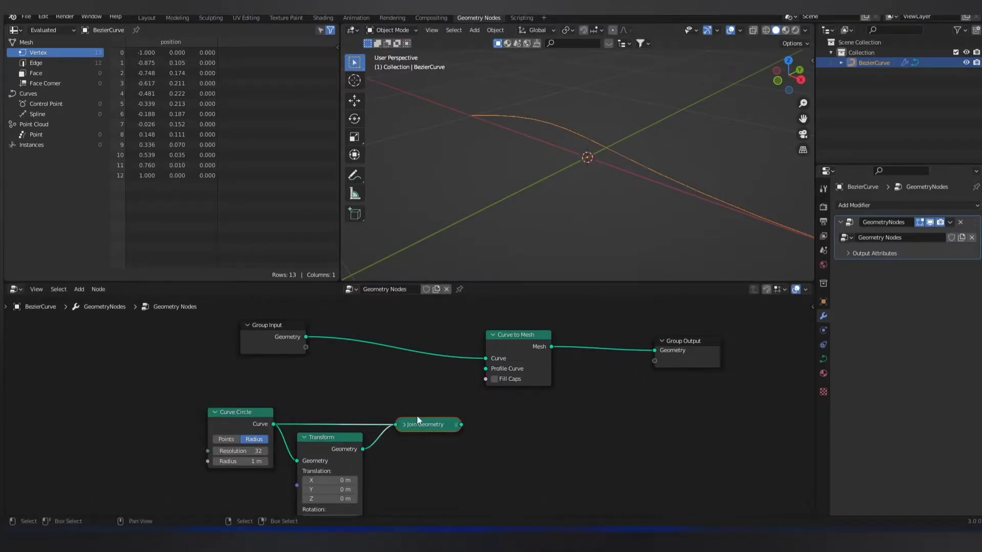
pyautogui.moveTo(416, 421)
pyautogui.mouseDown()
pyautogui.moveTo(376, 399)
pyautogui.moveTo(484, 383)
pyautogui.mouseUp()
pyautogui.scroll(2, 366, 434)
pyautogui.moveTo(529, 350); pyautogui.dragTo(528, 351)
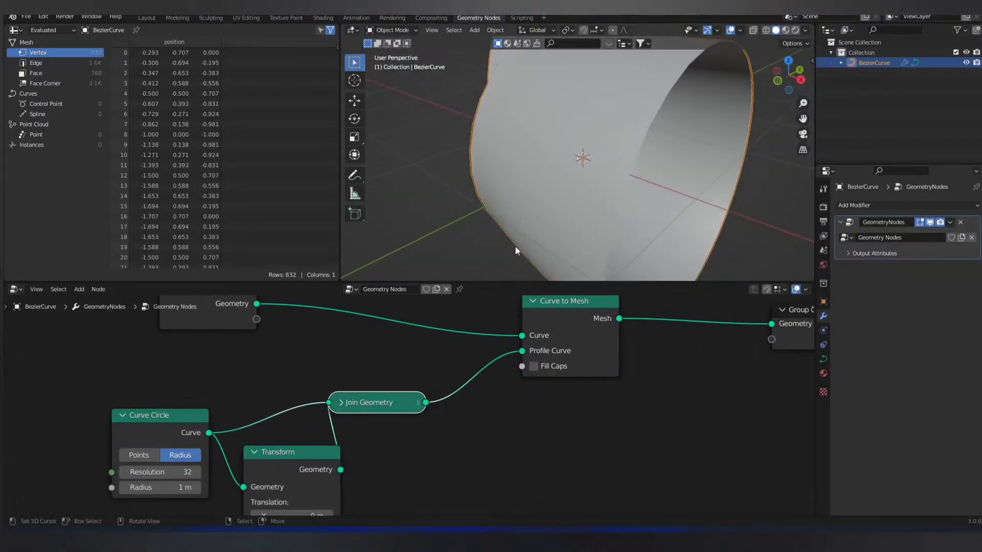
# Insert a Set Curve Radius node before Curve to Mesh with radius 0.01 m
pyautogui.hotkey('shift', 'a')
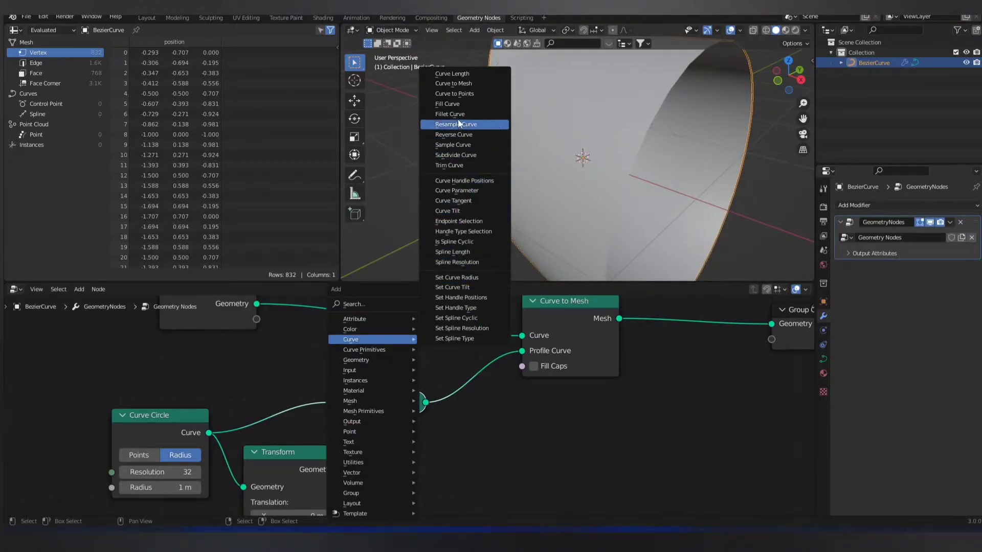
pyautogui.click(458, 276)
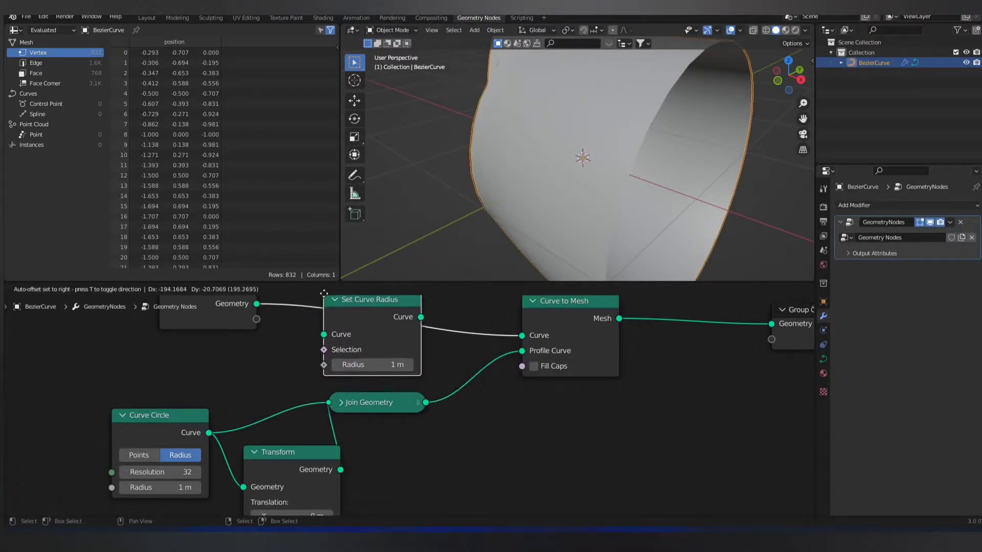
pyautogui.click(364, 352)
pyautogui.scroll(-1, 364, 353)
pyautogui.moveTo(390, 382); pyautogui.dragTo(401, 353, button='middle')
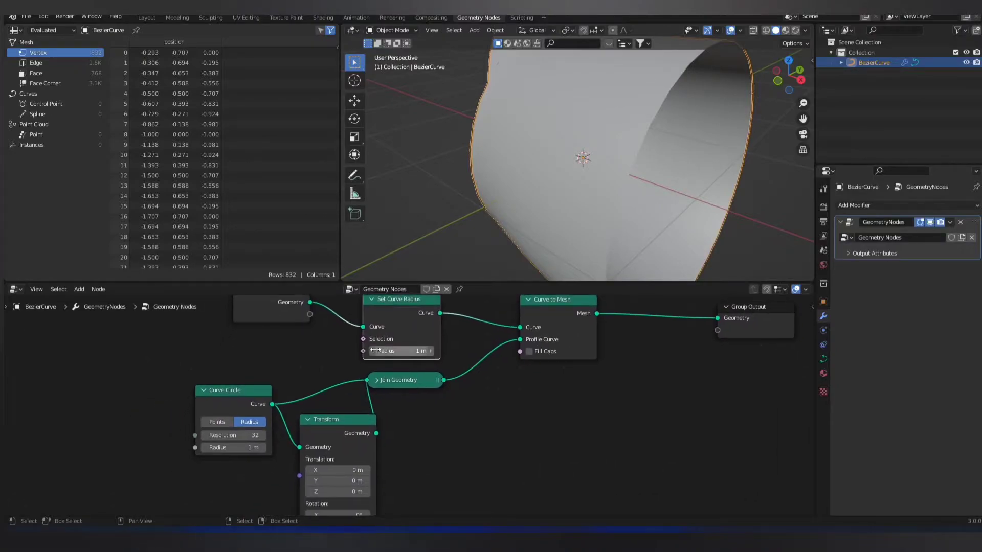
pyautogui.click(401, 353)
pyautogui.write('0.01')
pyautogui.press('Return')
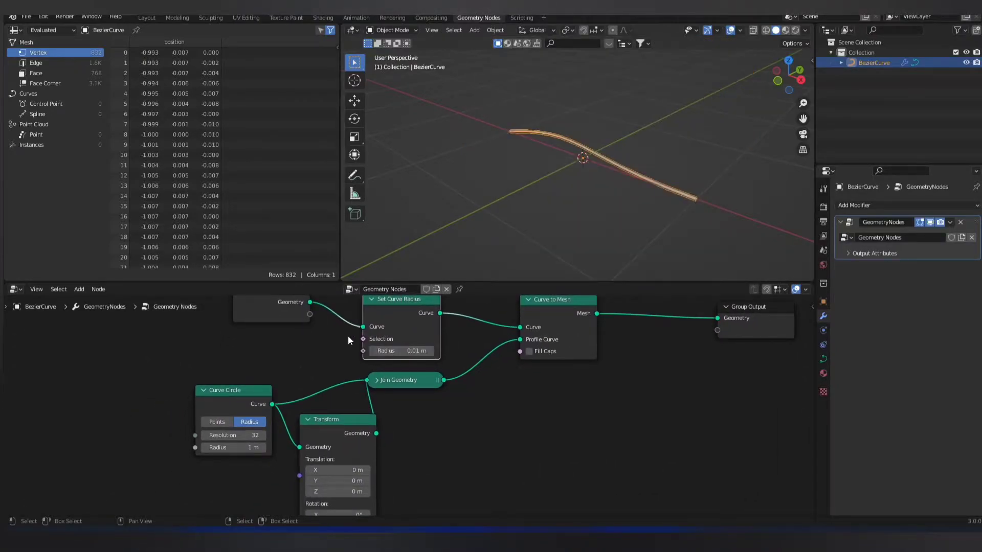
# Raise the curve radius to 0.03 m after inspecting the thin tube
pyautogui.scroll(1, 349, 348)
pyautogui.moveTo(502, 191)
pyautogui.mouseDown(button='middle')
pyautogui.moveTo(615, 204)
pyautogui.moveTo(532, 216)
pyautogui.moveTo(805, 152)
pyautogui.moveTo(632, 158)
pyautogui.moveTo(563, 184)
pyautogui.mouseUp(button='middle')
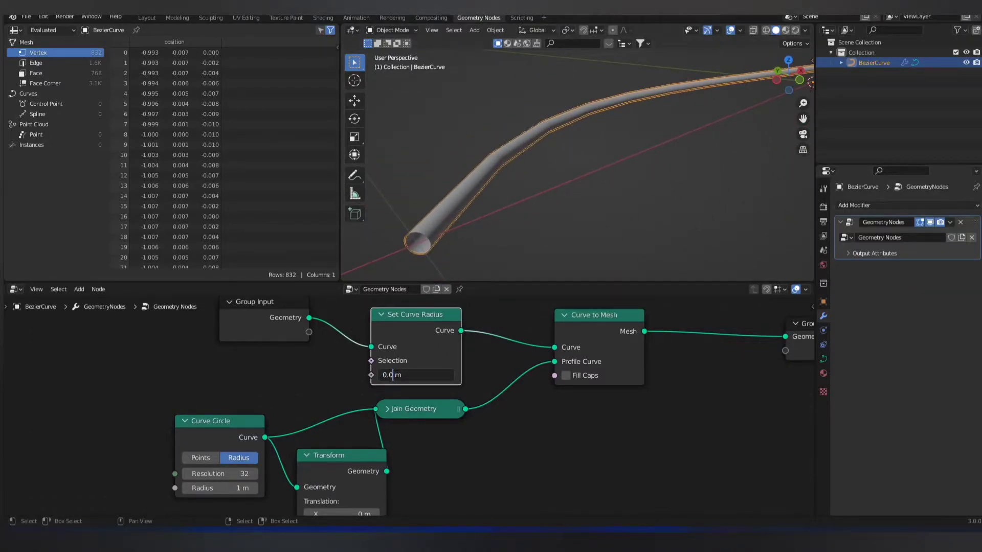
pyautogui.write('3')
pyautogui.press('Return')
pyautogui.scroll(-2, 535, 237)
# Offset the Transform node's X translation by 1 m
pyautogui.scroll(-1, 302, 395)
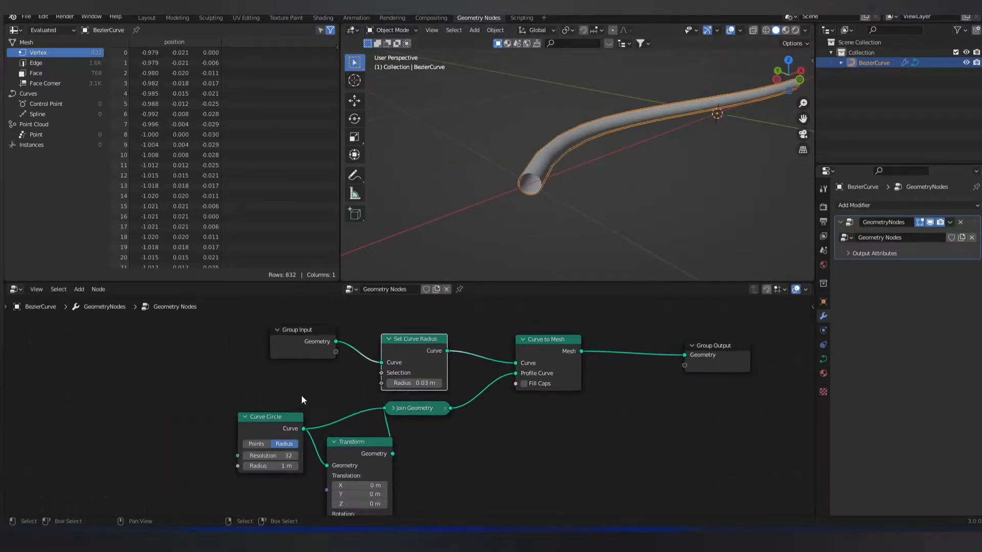
pyautogui.scroll(2, 382, 472)
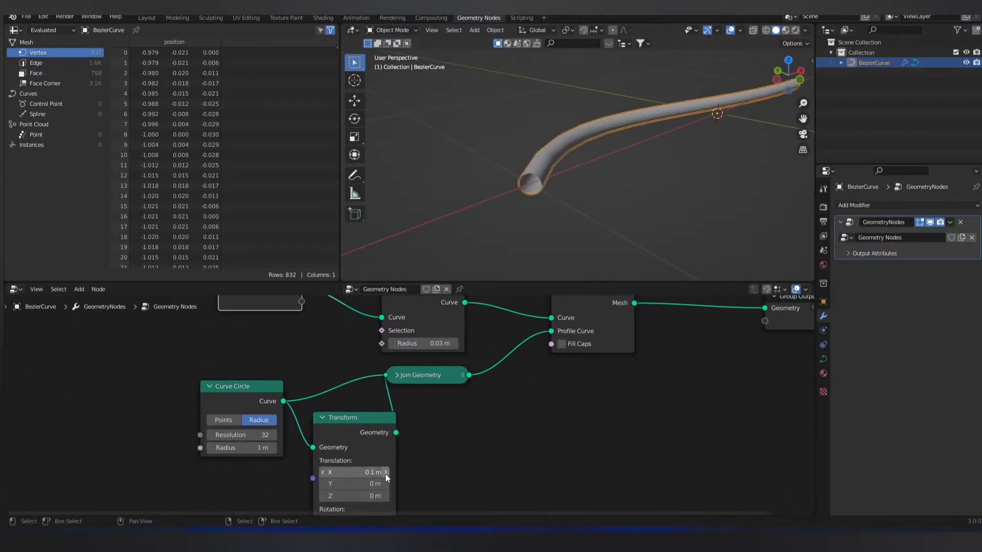
pyautogui.click(335, 472)
pyautogui.write('1')
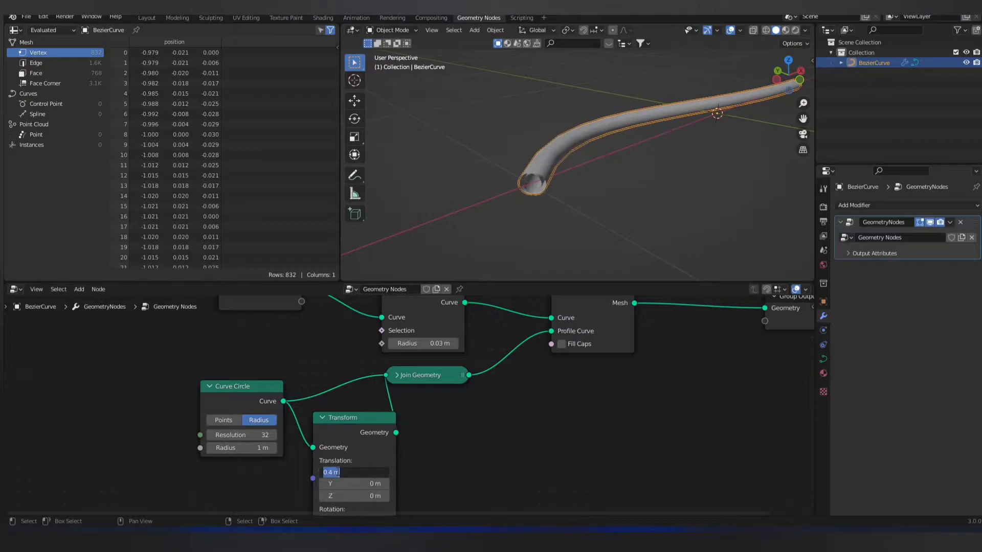
pyautogui.press('Return')
# Select the Curve Circle and Transform nodes and tidy the node layout
pyautogui.scroll(-2, 439, 418)
pyautogui.moveTo(284, 367); pyautogui.dragTo(427, 489)
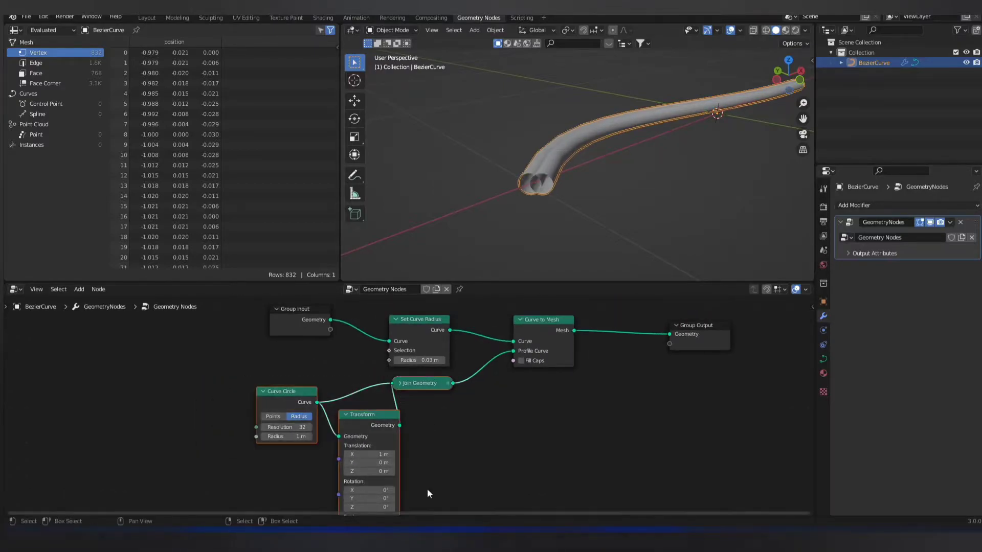
pyautogui.scroll(-1, 348, 361)
pyautogui.moveTo(326, 360)
pyautogui.mouseDown()
pyautogui.moveTo(409, 317)
pyautogui.moveTo(396, 341)
pyautogui.moveTo(342, 332)
pyautogui.mouseUp()
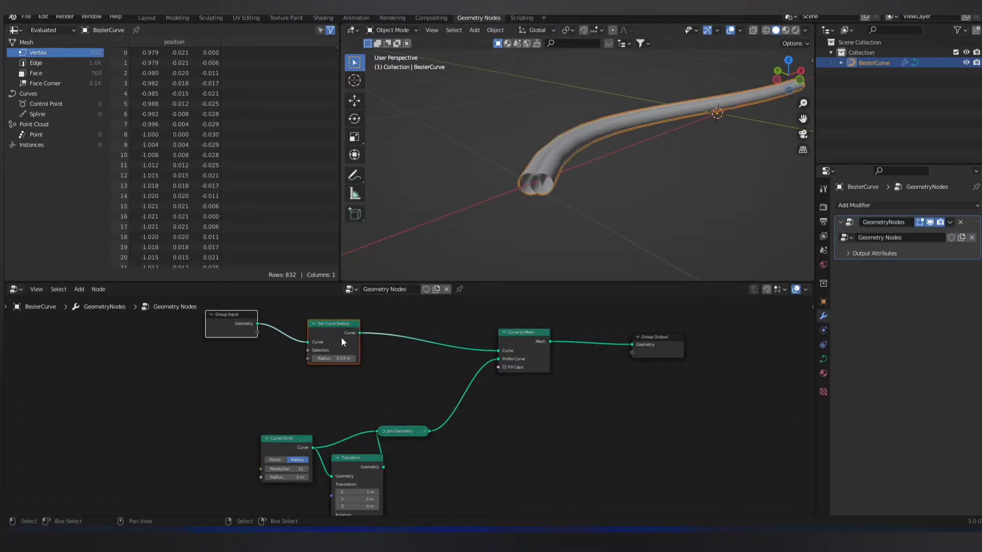
pyautogui.scroll(2, 349, 409)
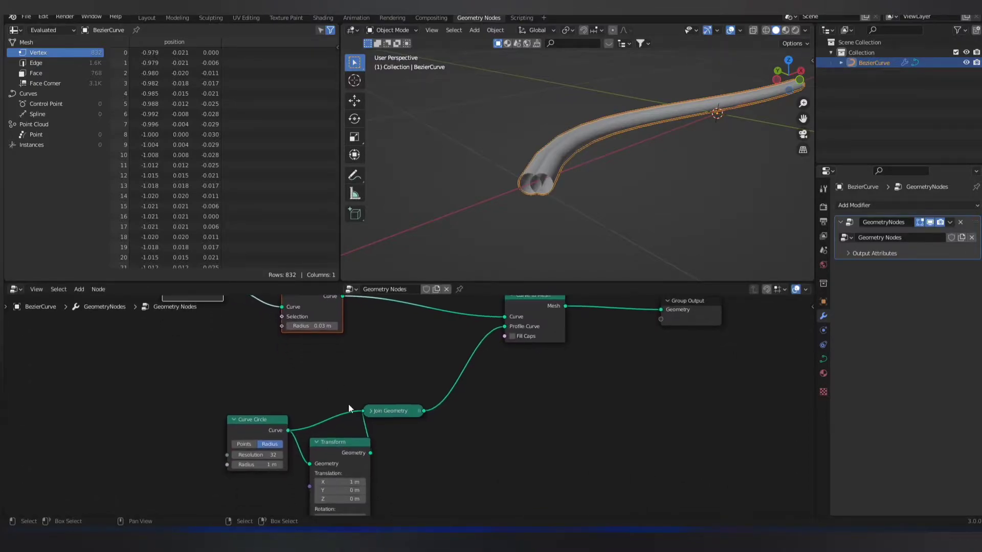
pyautogui.scroll(1, 349, 409)
# Duplicate the Transform after Join Geometry and set the copy's X translation to -0.5 m
pyautogui.hotkey('shift', 'd')
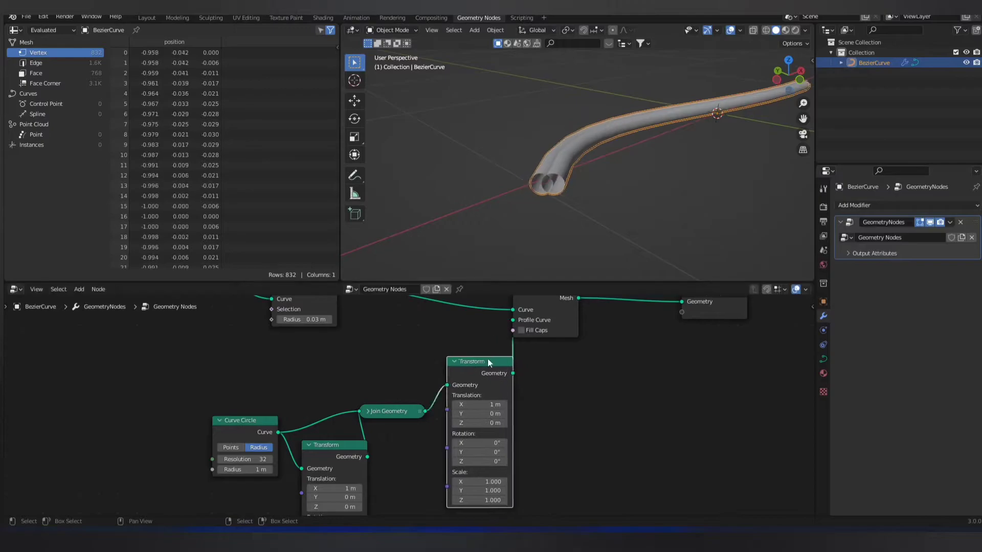
pyautogui.click(487, 357)
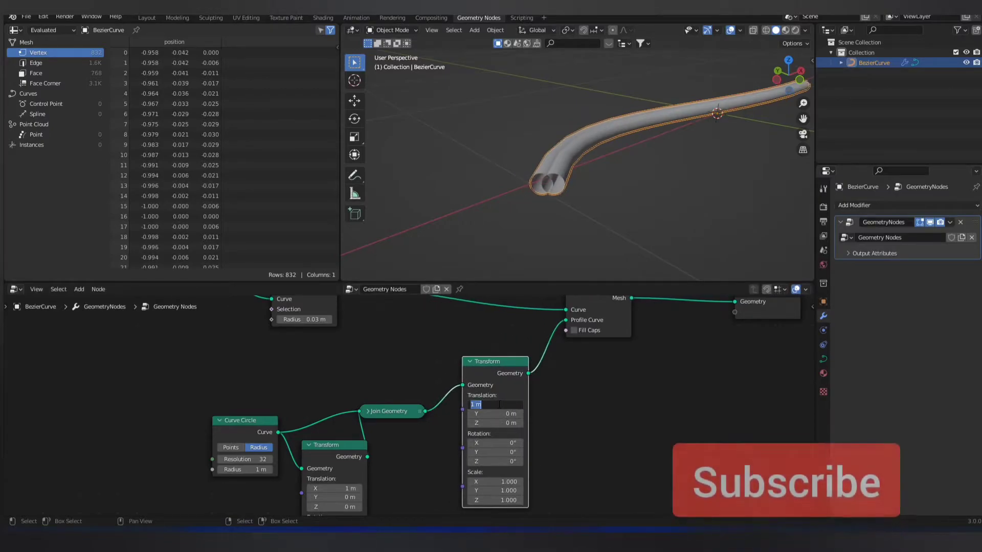
pyautogui.write('-.5')
pyautogui.press('Return')
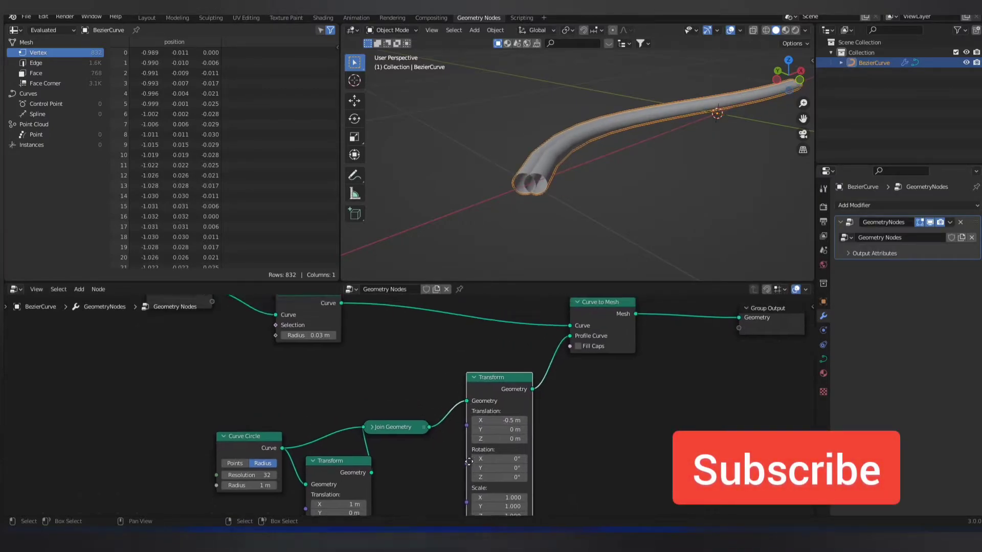
pyautogui.moveTo(379, 399); pyautogui.dragTo(413, 488, button='middle')
pyautogui.scroll(1, 382, 418)
pyautogui.hotkey('shift', 'a')
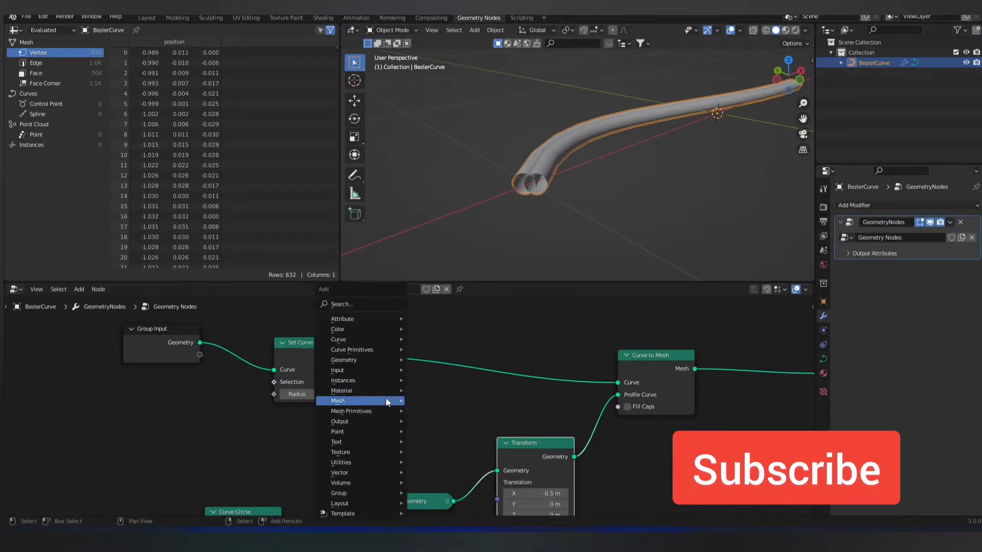
pyautogui.moveTo(339, 339)
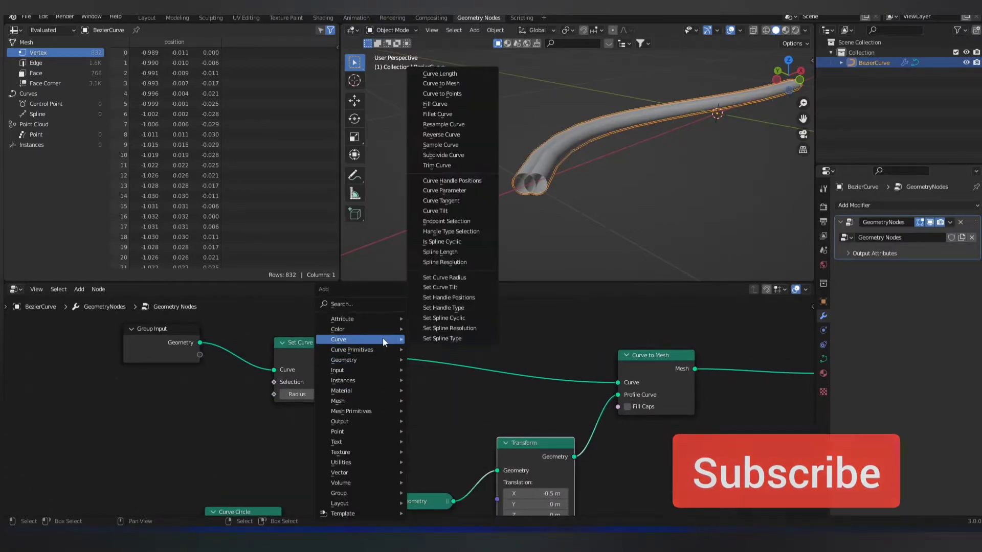
# Insert a Set Curve Tilt node before Curve to Mesh and drag its Tilt to 41.4°
pyautogui.click(445, 290)
pyautogui.click(434, 335)
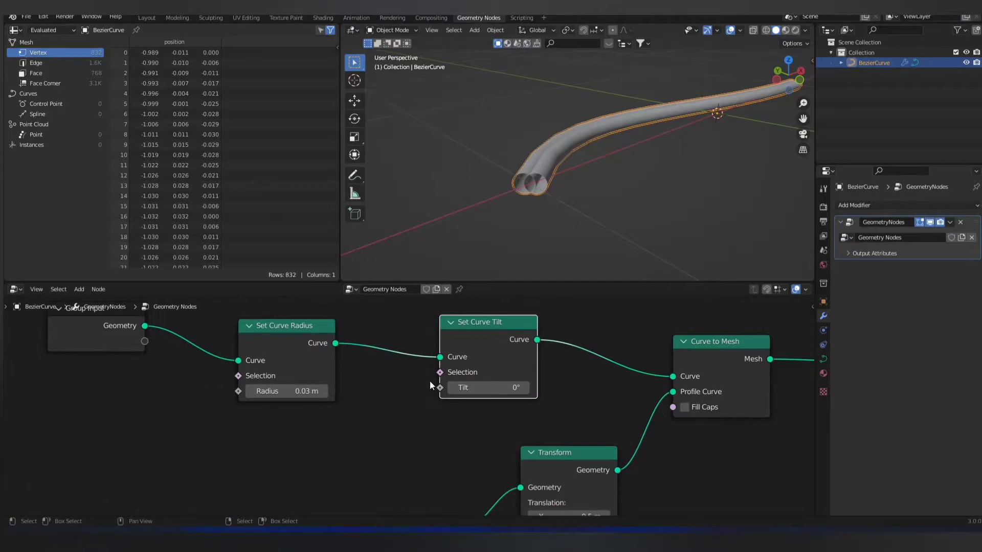
pyautogui.scroll(1, 345, 375)
pyautogui.scroll(-1, 345, 376)
pyautogui.moveTo(447, 389); pyautogui.dragTo(489, 395)
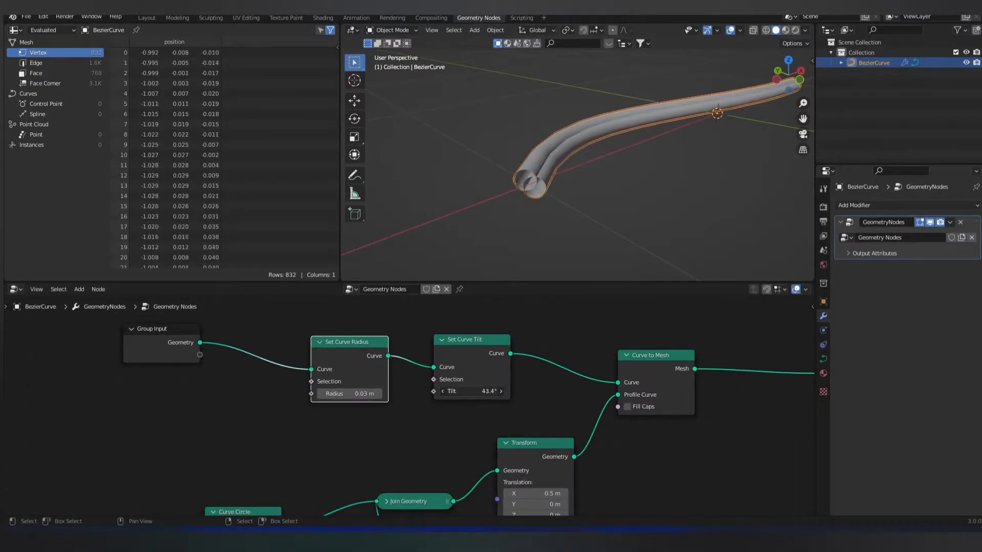
# Reset Tilt to 0° and connect a new Index node's output to the Tilt socket
pyautogui.press('Return')
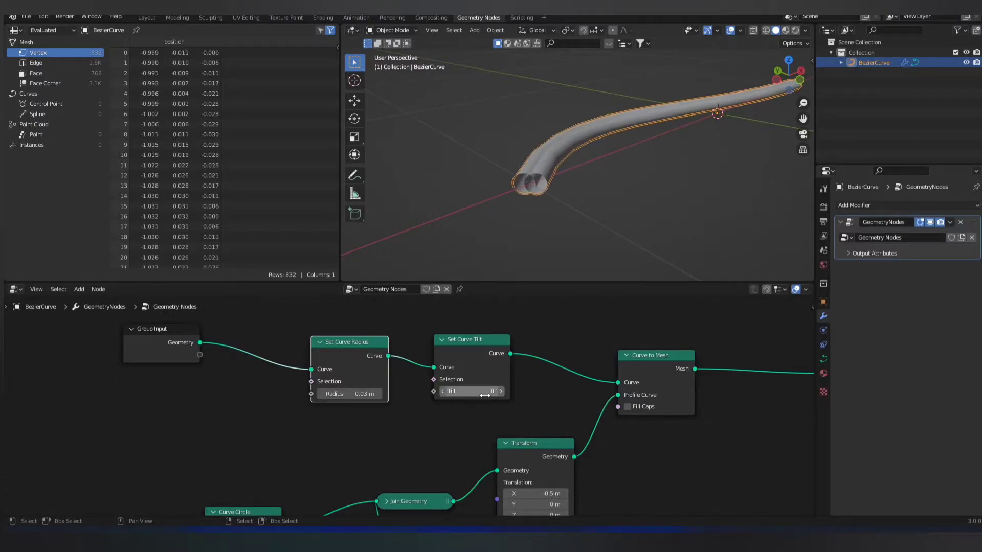
pyautogui.hotkey('shift', 'a')
pyautogui.write('in')
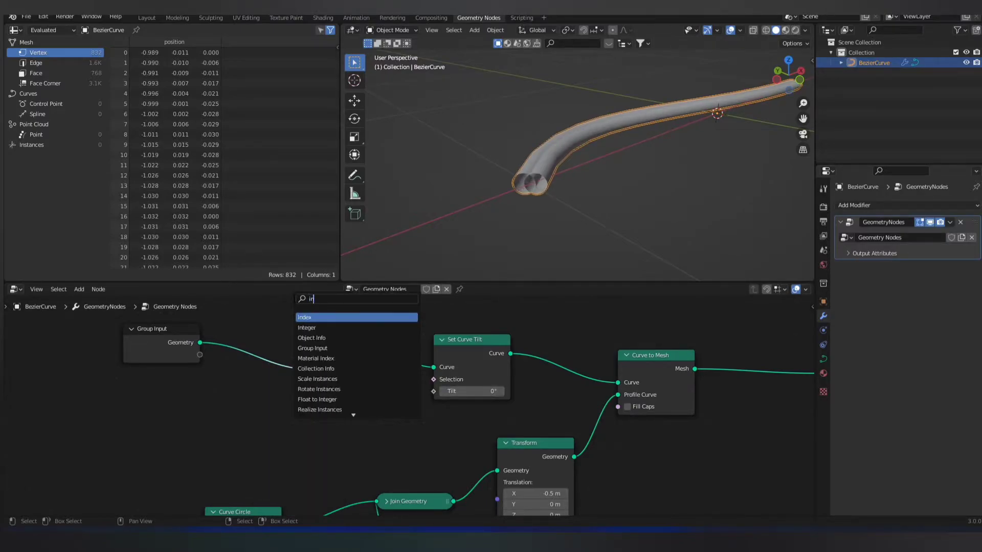
pyautogui.write('d')
pyautogui.press('Return')
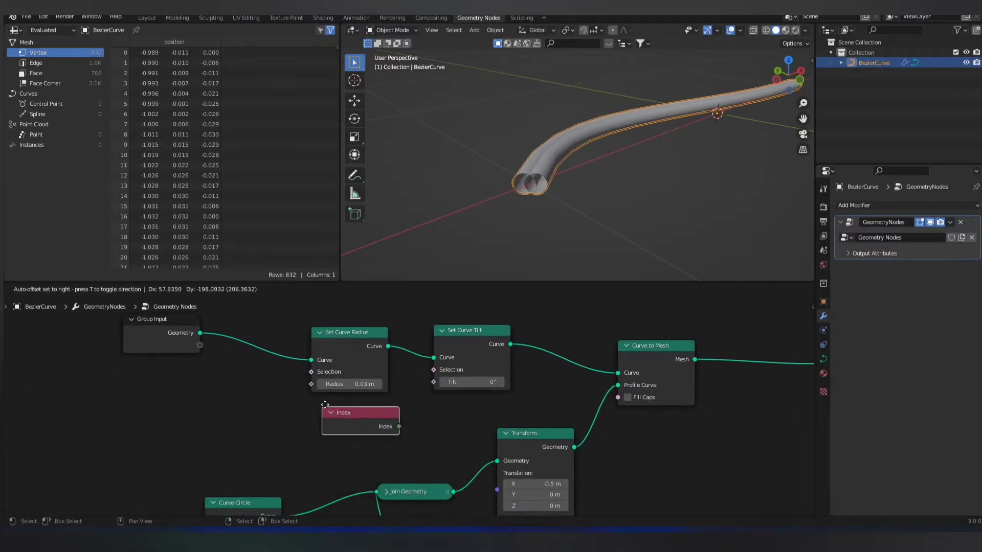
pyautogui.click(358, 411)
pyautogui.moveTo(389, 417); pyautogui.dragTo(434, 383)
pyautogui.moveTo(323, 409); pyautogui.dragTo(273, 408)
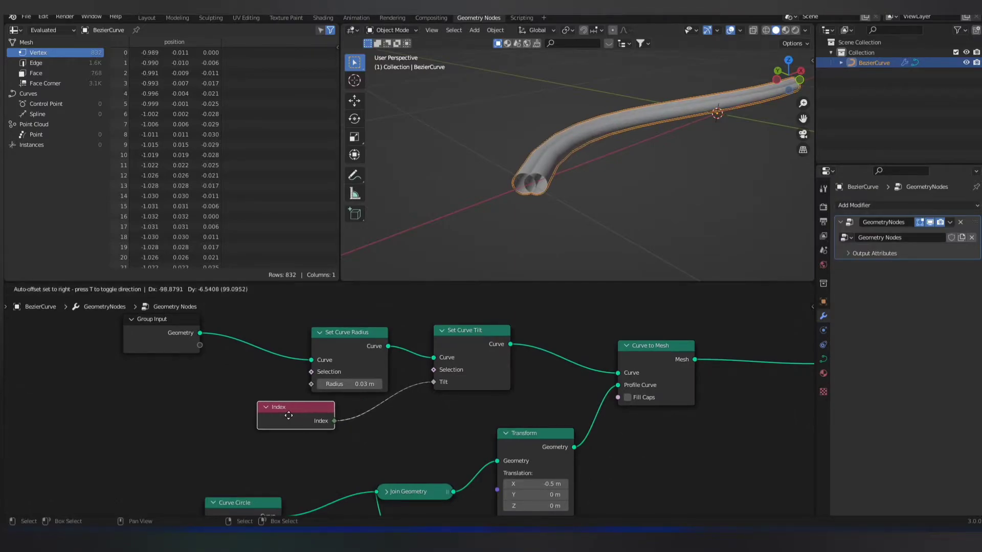
pyautogui.moveTo(185, 342); pyautogui.dragTo(235, 364, button='middle')
pyautogui.moveTo(236, 365); pyautogui.dragTo(201, 365)
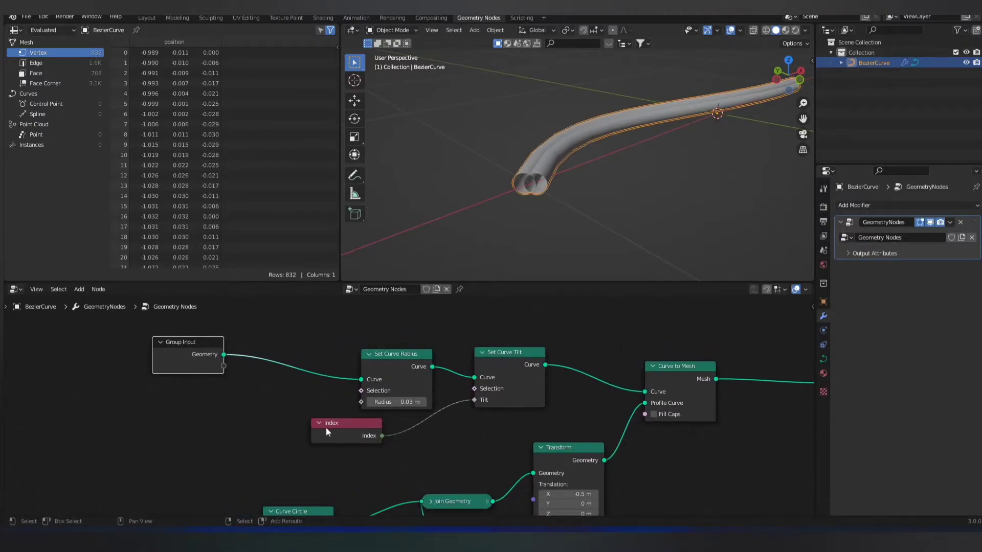
pyautogui.hotkey('shift', 'a')
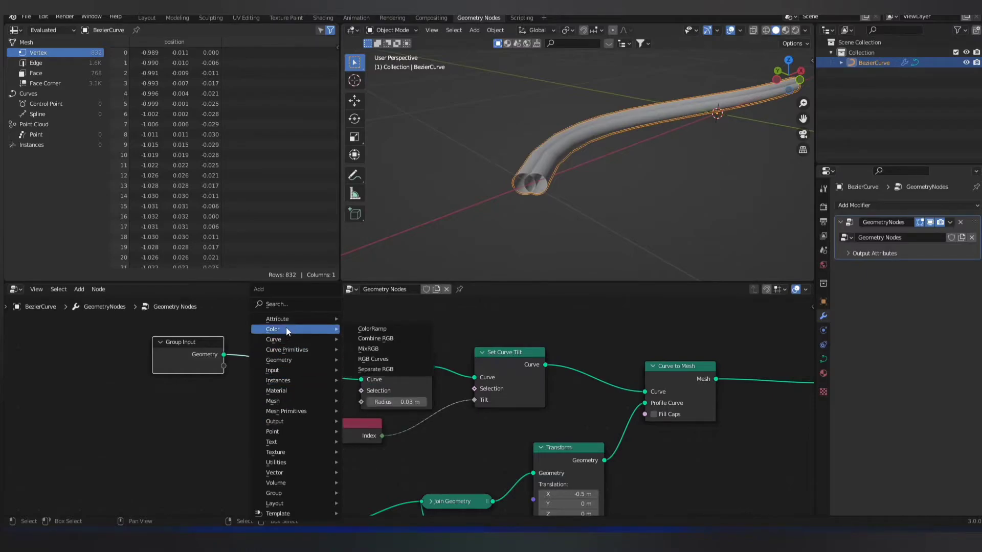
# Insert a Resample Curve node after Group Input in Length mode at 0.01 m
pyautogui.click(280, 306)
pyautogui.write('re')
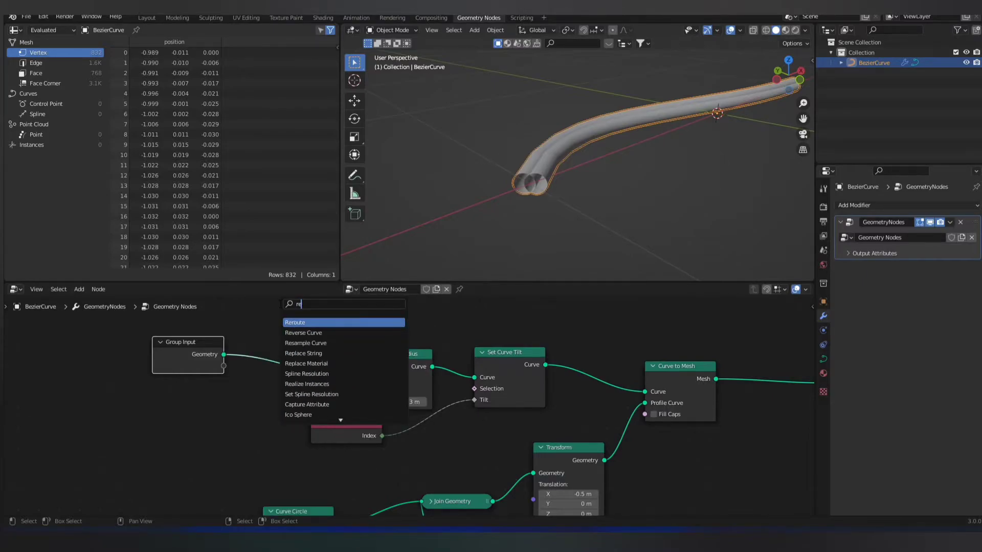
pyautogui.write('s')
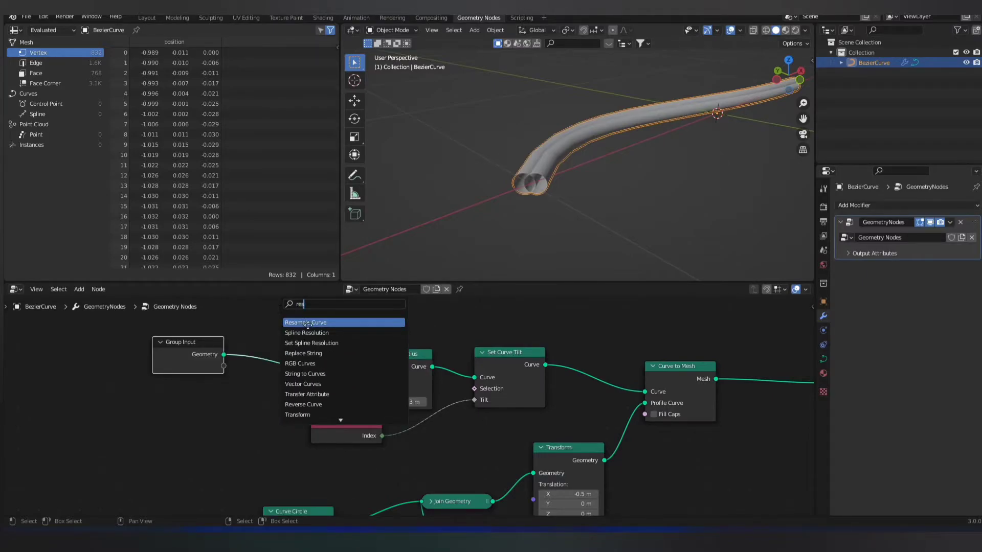
pyautogui.click(307, 323)
pyautogui.click(282, 366)
pyautogui.click(294, 394)
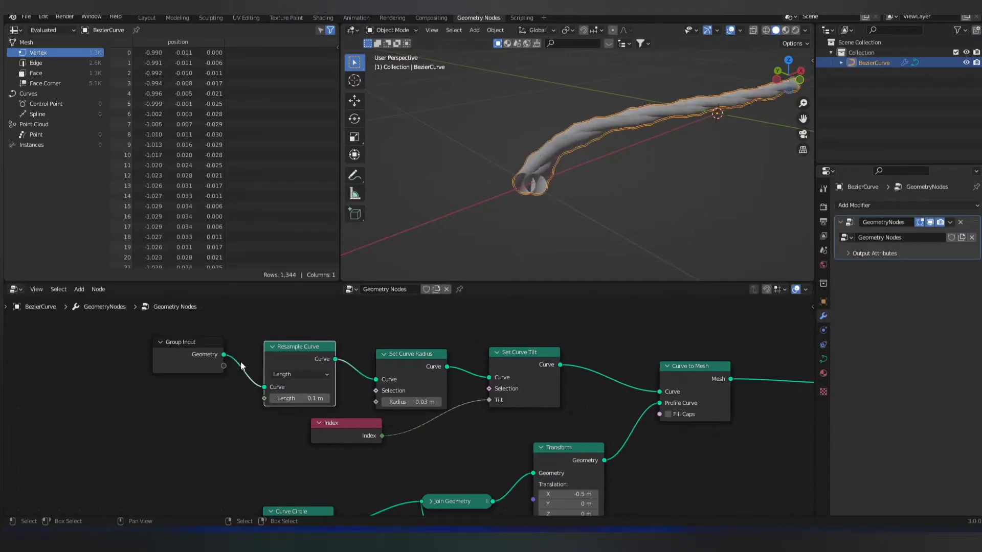
pyautogui.moveTo(142, 319)
pyautogui.mouseDown()
pyautogui.moveTo(269, 401)
pyautogui.moveTo(221, 387)
pyautogui.mouseUp()
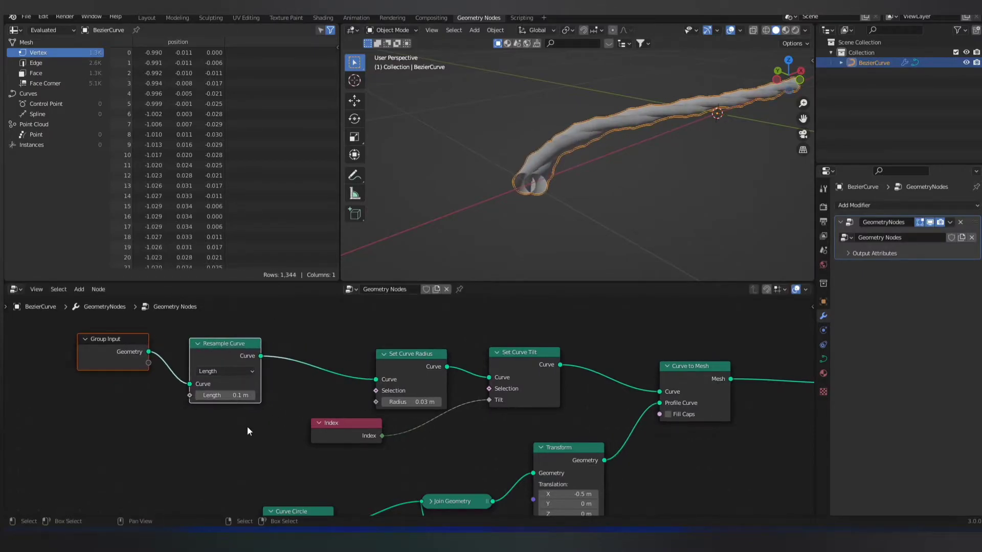
pyautogui.moveTo(526, 256)
pyautogui.mouseDown(button='middle')
pyautogui.moveTo(538, 241)
pyautogui.moveTo(560, 245)
pyautogui.moveTo(540, 263)
pyautogui.mouseUp(button='middle')
pyautogui.scroll(3, 562, 242)
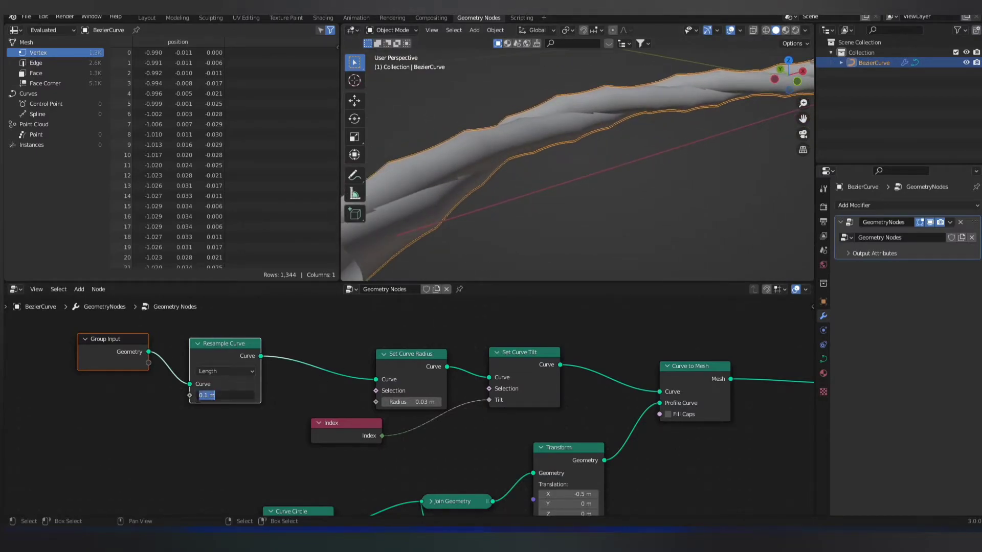
pyautogui.write('0')
pyautogui.press('Return')
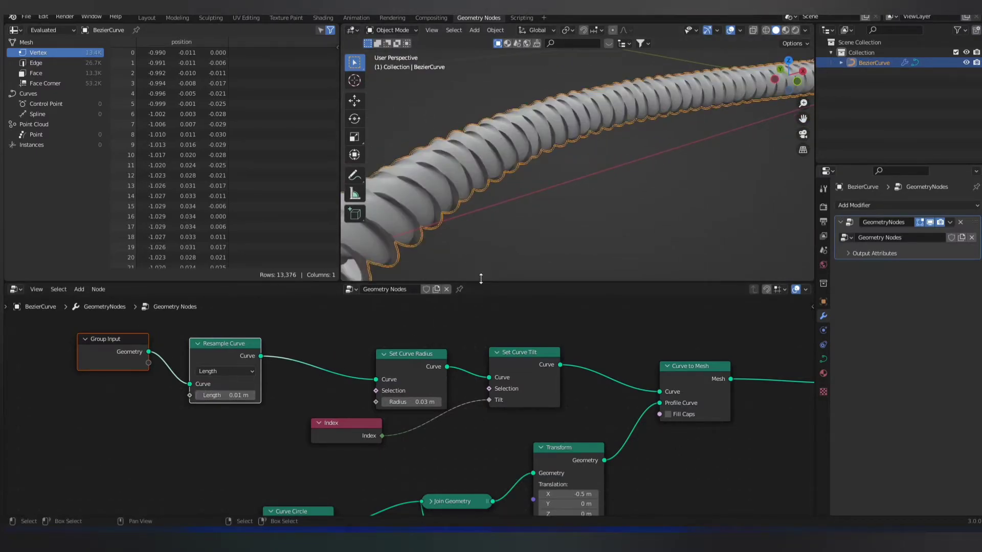
pyautogui.scroll(-5, 480, 266)
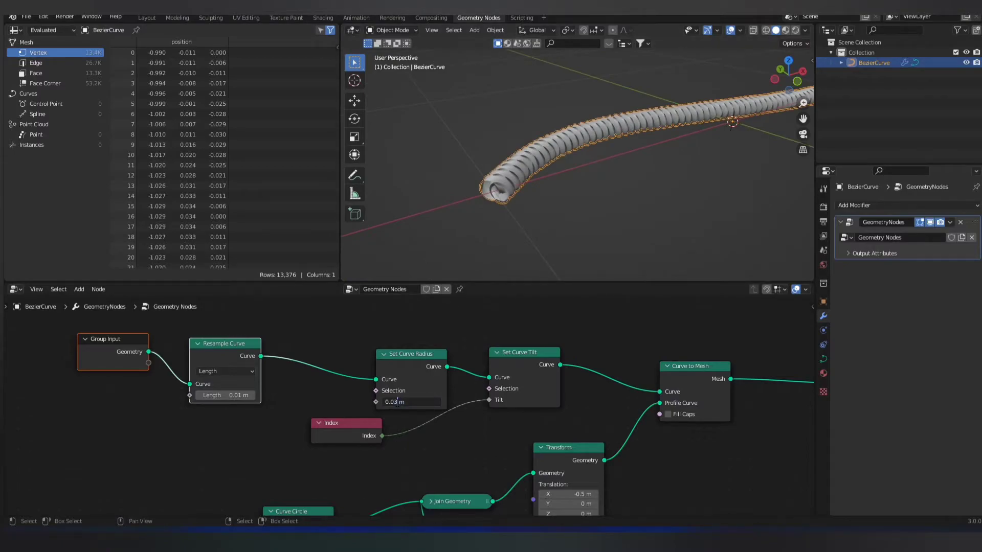
pyautogui.write('2')
# Set the radius to 0.02 m and put a Multiply math node on the Index-to-Tilt link
pyautogui.press('Return')
pyautogui.moveTo(442, 404); pyautogui.dragTo(406, 403)
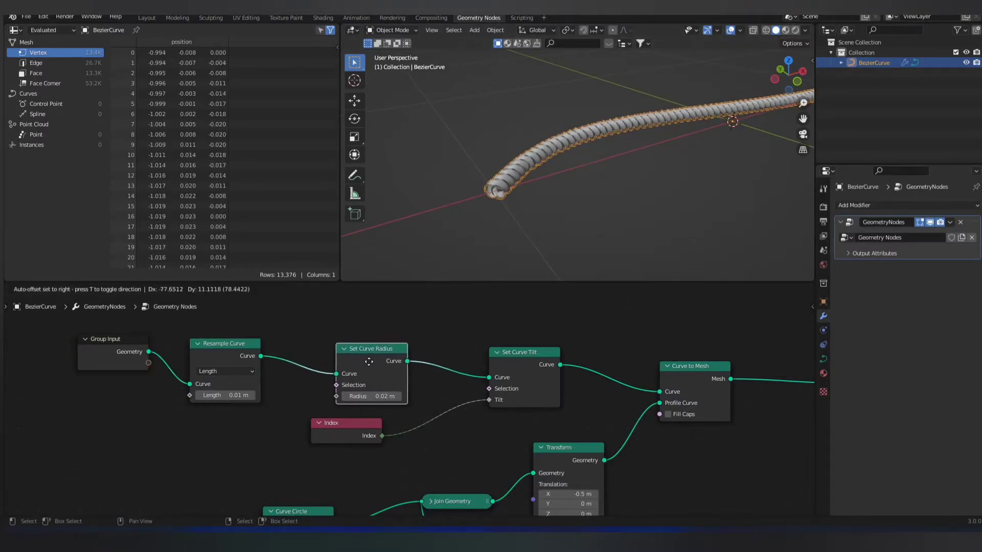
pyautogui.scroll(2, 406, 403)
pyautogui.hotkey('shift', 'a')
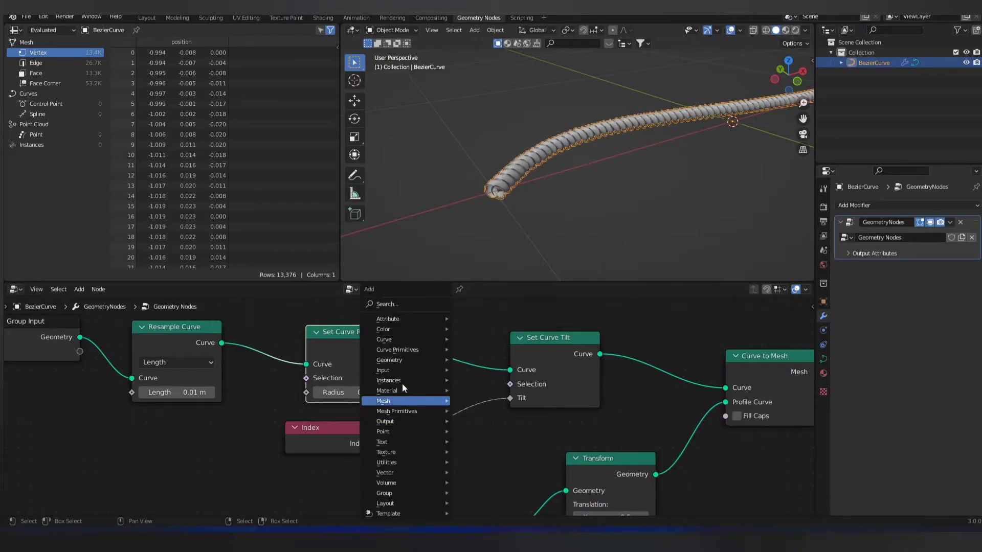
pyautogui.click(388, 305)
pyautogui.write('add')
pyautogui.press('Return')
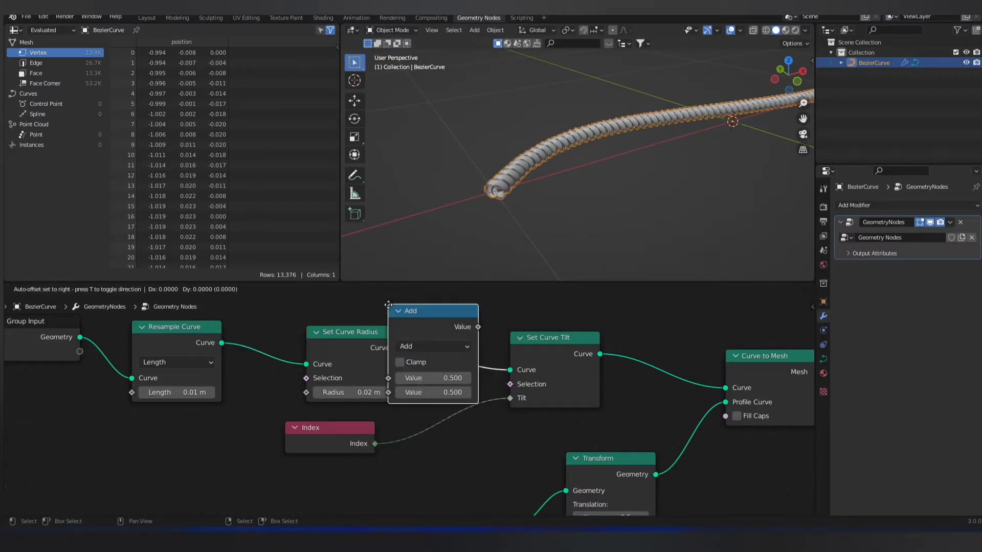
pyautogui.click(426, 384)
pyautogui.click(460, 426)
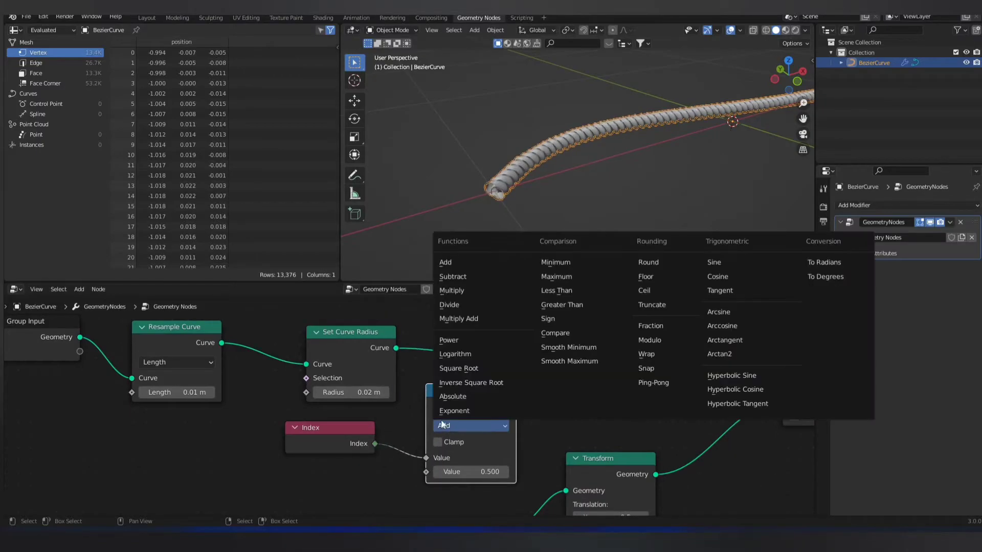
pyautogui.click(455, 305)
# Tune the Multiply factor through -1.0 and -0.6 to 0.7 while inspecting the rope twist
pyautogui.scroll(-1, 453, 441)
pyautogui.scroll(-1, 428, 462)
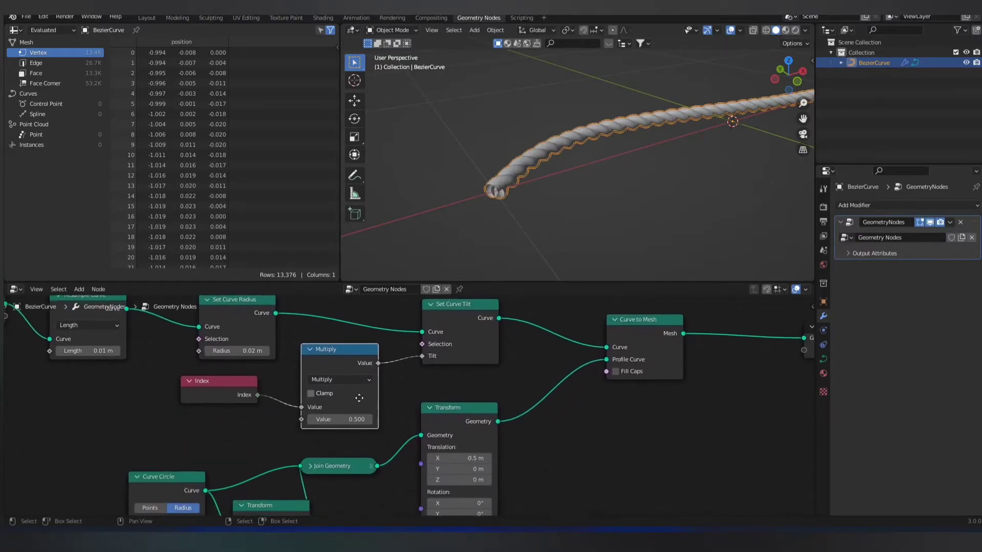
pyautogui.scroll(-1, 467, 430)
pyautogui.moveTo(596, 198); pyautogui.dragTo(556, 206, button='middle')
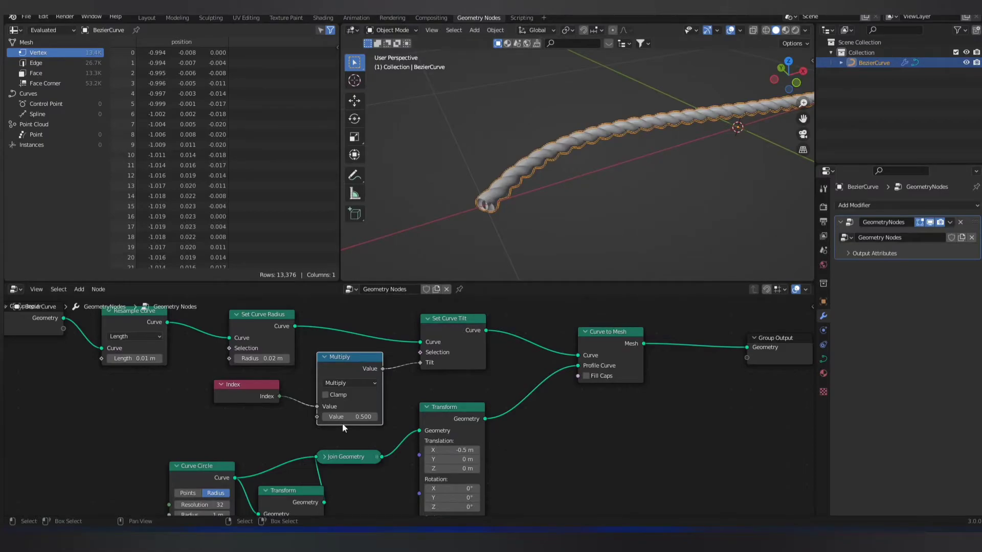
pyautogui.moveTo(350, 417); pyautogui.dragTo(327, 417)
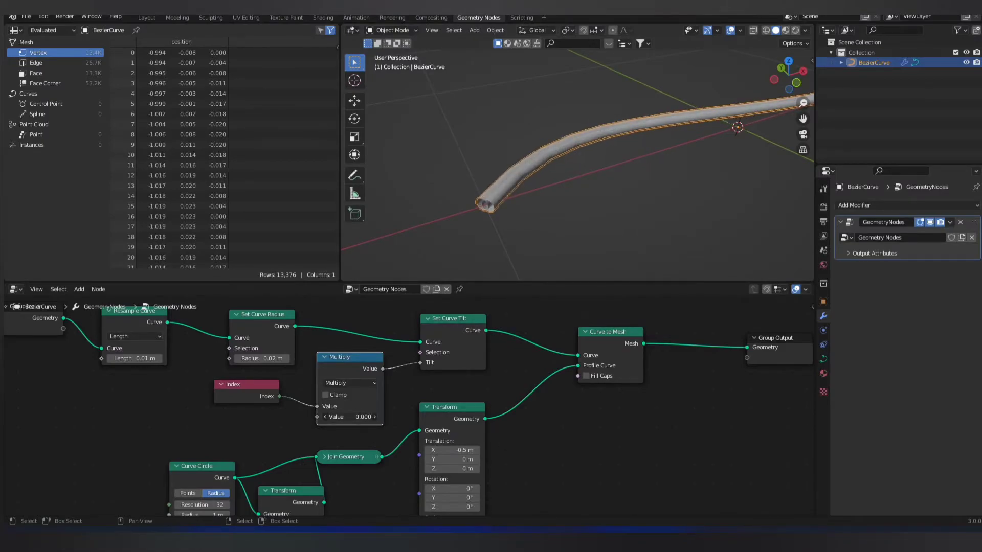
pyautogui.moveTo(328, 417); pyautogui.dragTo(334, 416)
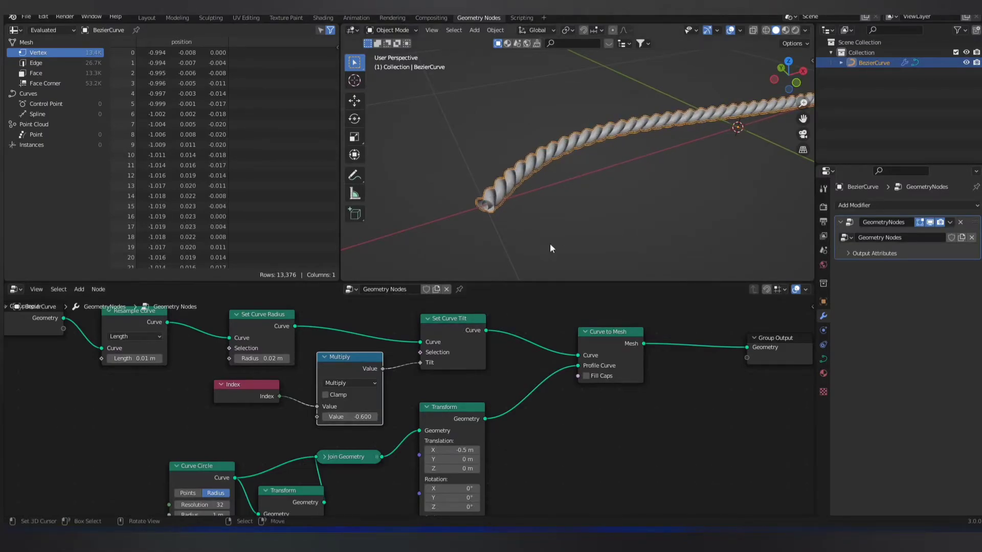
pyautogui.moveTo(550, 243)
pyautogui.mouseDown(button='middle')
pyautogui.moveTo(510, 212)
pyautogui.moveTo(529, 216)
pyautogui.mouseUp(button='middle')
pyautogui.scroll(3, 539, 220)
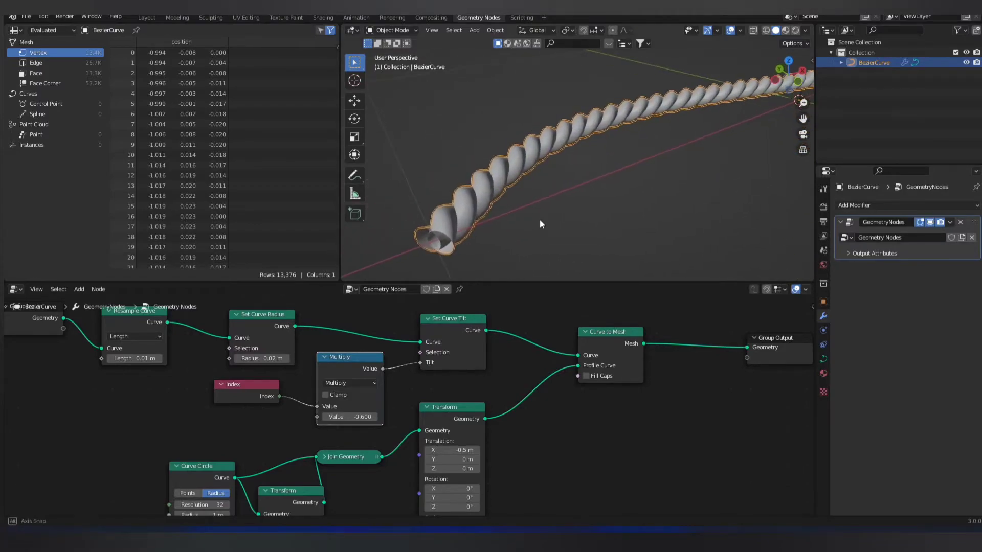
pyautogui.moveTo(351, 417); pyautogui.dragTo(373, 416)
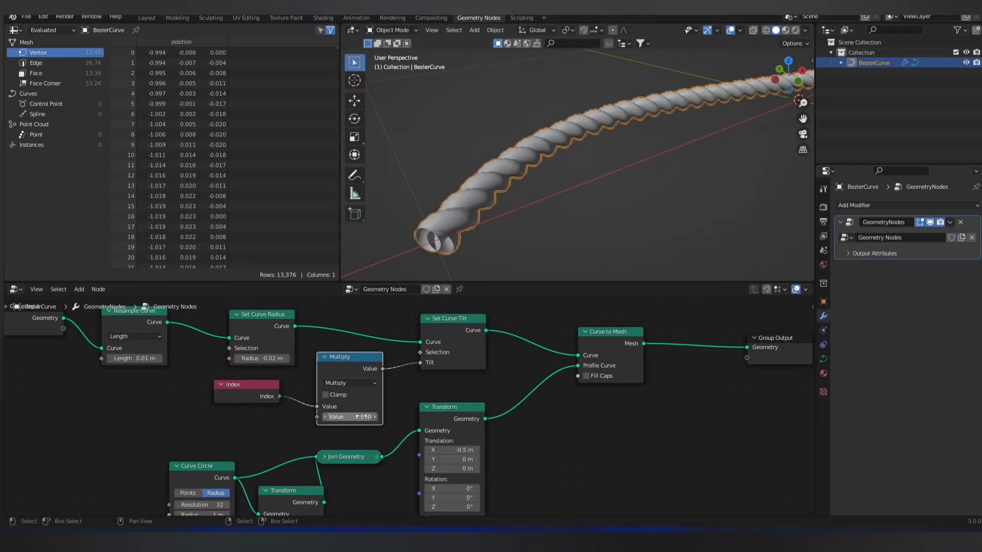
pyautogui.scroll(-2, 304, 407)
pyautogui.scroll(-2, 319, 414)
pyautogui.scroll(-1, 324, 434)
pyautogui.scroll(-1, 350, 463)
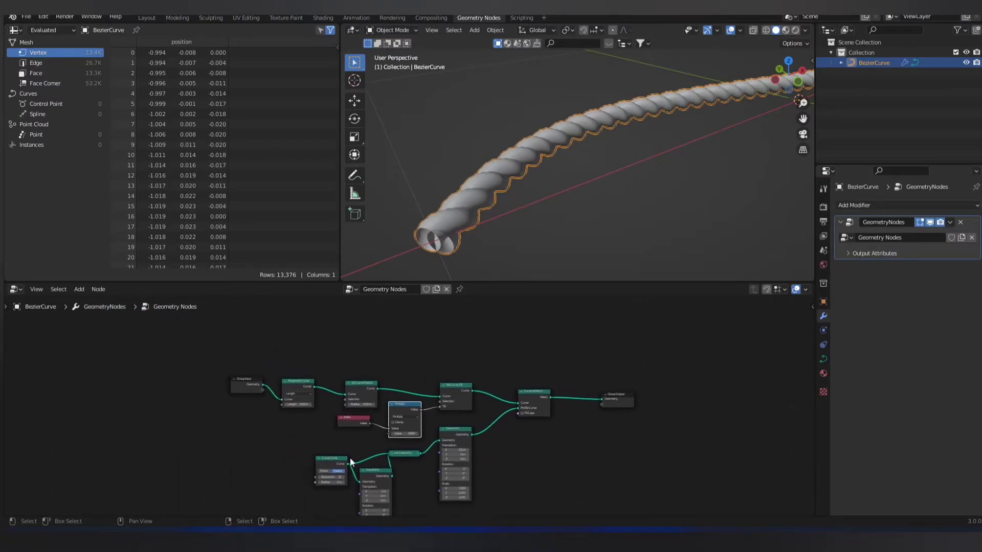
# Return to the Layout workspace and put the curve into Edit Mode for freehand drawing
pyautogui.click(156, 19)
pyautogui.scroll(4, 435, 281)
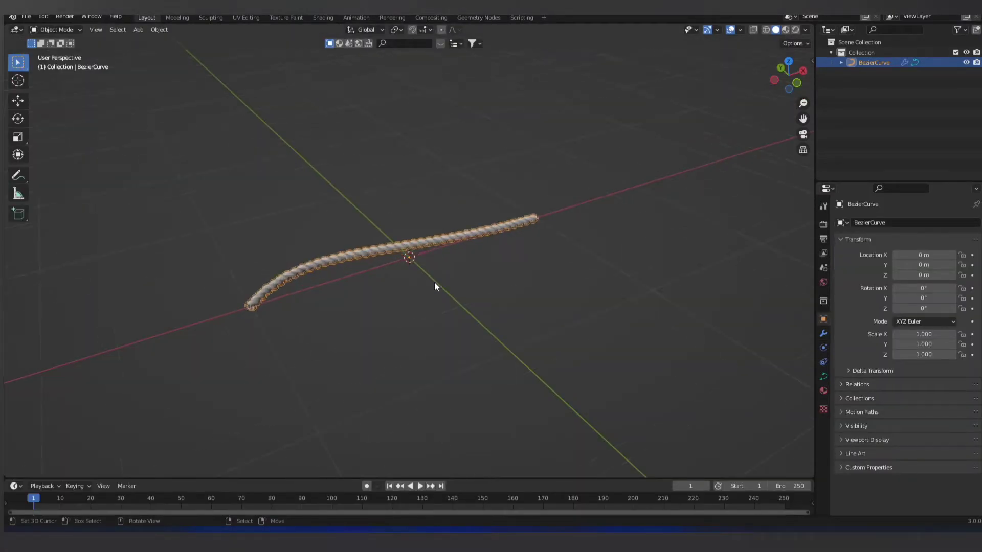
pyautogui.scroll(4, 378, 302)
pyautogui.press('Tab')
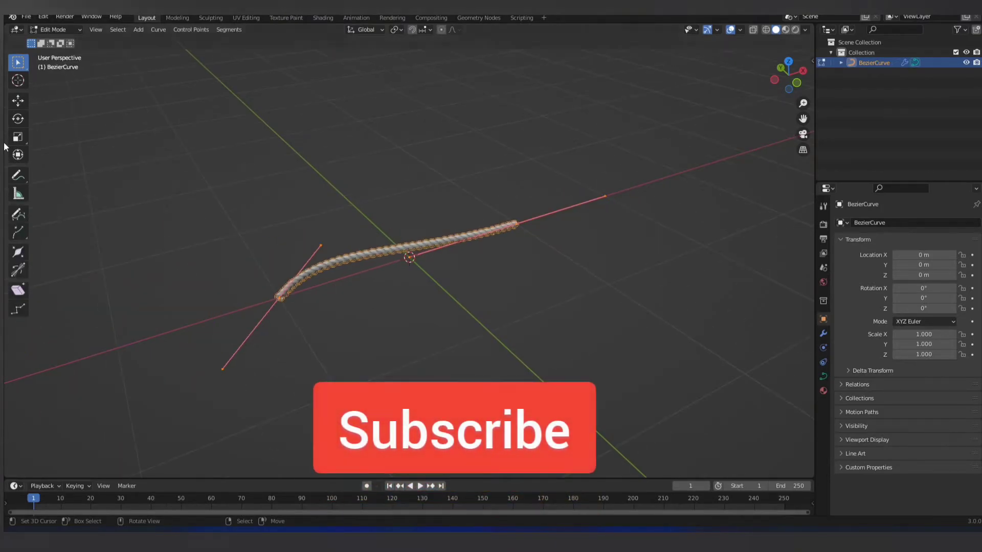
pyautogui.click(18, 214)
# Draw a long rope stroke and a short one, then view them in Left Orthographic
pyautogui.moveTo(241, 156); pyautogui.dragTo(606, 358)
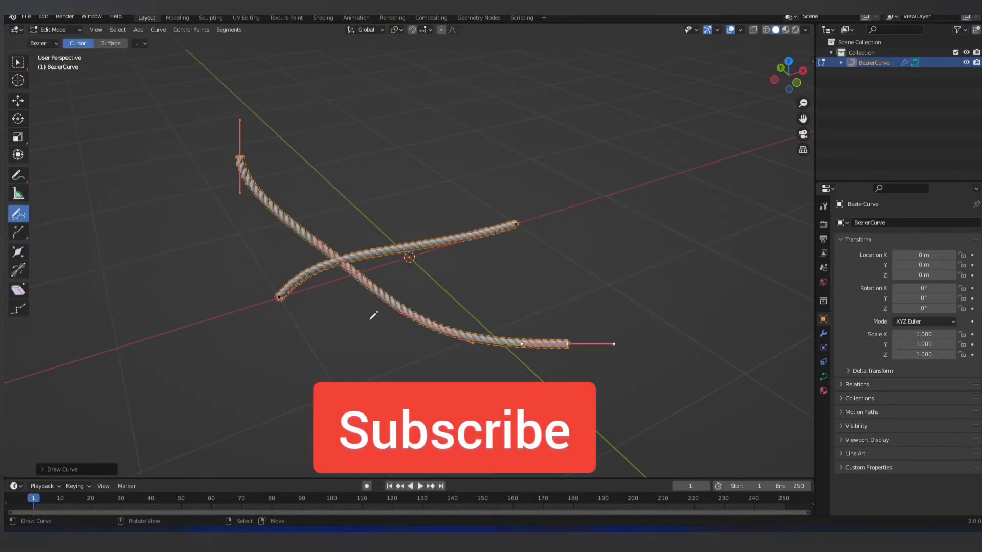
pyautogui.moveTo(388, 332); pyautogui.dragTo(424, 290, button='middle')
pyautogui.scroll(3, 424, 290)
pyautogui.scroll(-3, 424, 290)
pyautogui.moveTo(496, 232); pyautogui.dragTo(468, 276)
pyautogui.scroll(-3, 632, 305)
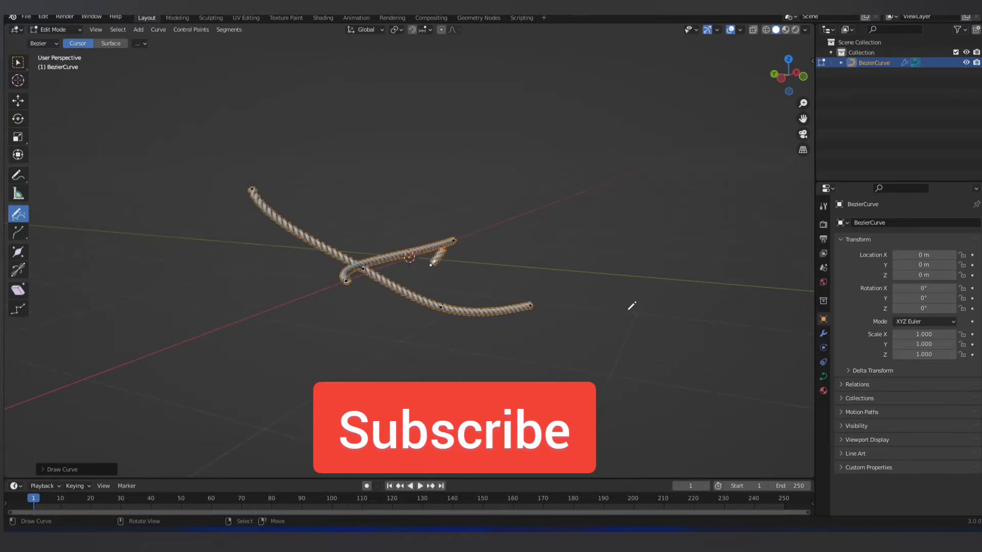
pyautogui.press('ctrl+KP_3')
pyautogui.scroll(-3, 486, 219)
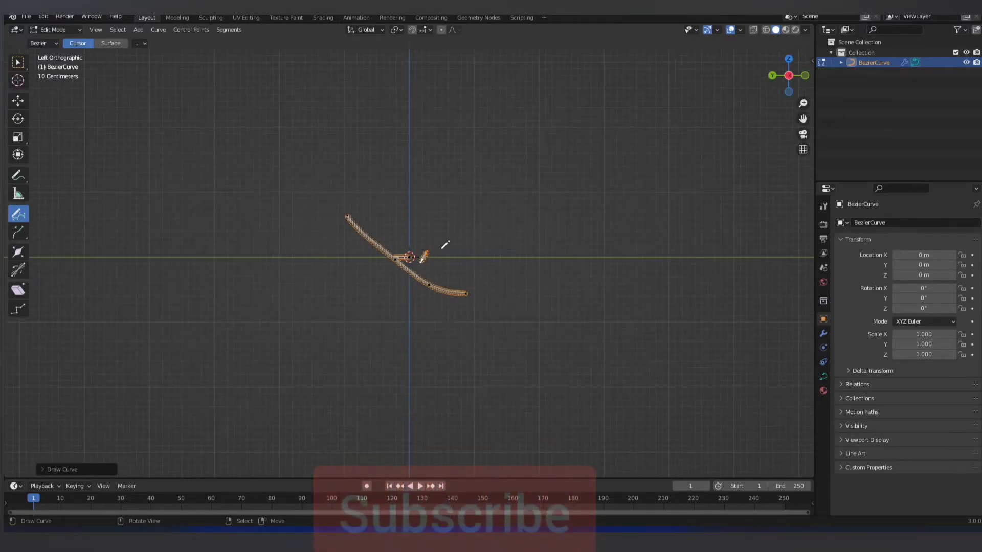
# Draw freehand rope strokes for the opening letters and the word 'Science', panning between letters
pyautogui.moveTo(498, 254); pyautogui.dragTo(604, 250)
pyautogui.scroll(2, 658, 212)
pyautogui.keyDown('shift'); pyautogui.moveTo(711, 219); pyautogui.dragTo(446, 250, button='middle'); pyautogui.keyUp('shift')
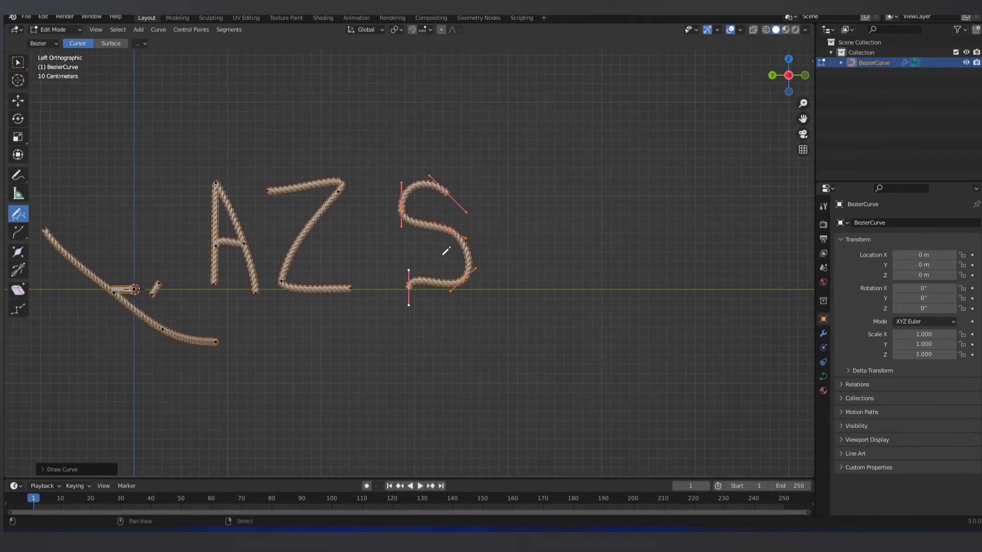
pyautogui.moveTo(533, 264); pyautogui.dragTo(577, 283)
pyautogui.moveTo(643, 272); pyautogui.dragTo(647, 273)
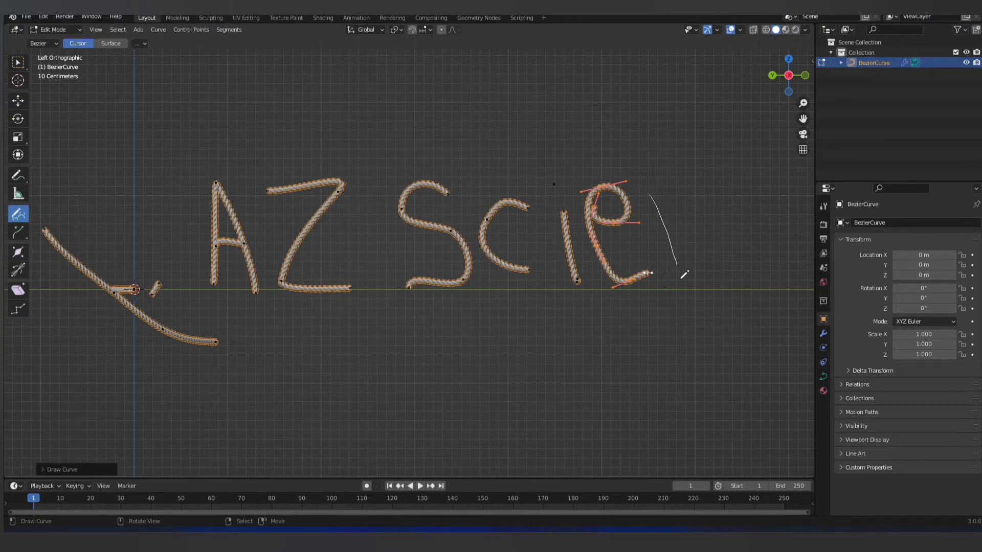
pyautogui.moveTo(727, 266)
pyautogui.mouseDown()
pyautogui.moveTo(728, 295)
pyautogui.moveTo(774, 286)
pyautogui.mouseUp()
pyautogui.moveTo(779, 209); pyautogui.dragTo(795, 201)
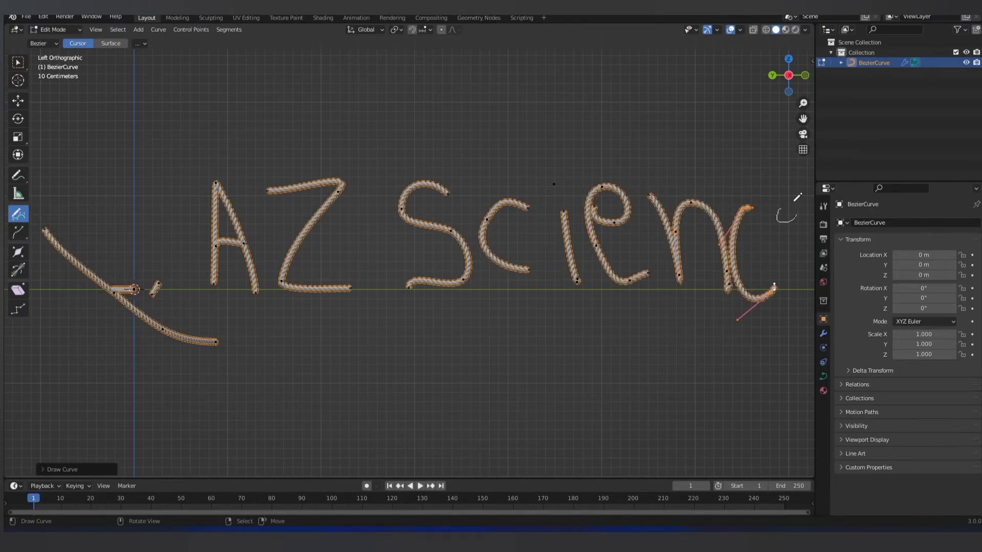
pyautogui.moveTo(811, 266); pyautogui.dragTo(812, 268)
pyautogui.keyDown('shift'); pyautogui.moveTo(812, 262); pyautogui.dragTo(407, 255, button='middle'); pyautogui.keyUp('shift')
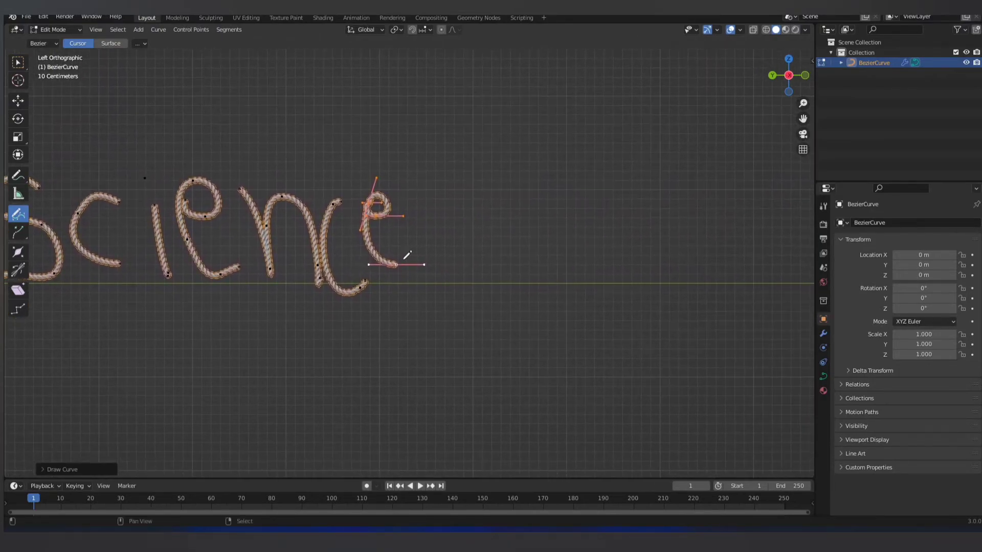
# Draw the rope letters of 'Group', then orbit to view the lettering in perspective
pyautogui.moveTo(562, 277); pyautogui.dragTo(560, 280)
pyautogui.moveTo(553, 253); pyautogui.dragTo(583, 317)
pyautogui.moveTo(621, 235)
pyautogui.mouseDown()
pyautogui.moveTo(614, 271)
pyautogui.moveTo(683, 276)
pyautogui.moveTo(683, 240)
pyautogui.moveTo(748, 273)
pyautogui.mouseUp()
pyautogui.moveTo(760, 217); pyautogui.dragTo(774, 315)
pyautogui.moveTo(763, 263); pyautogui.dragTo(751, 268)
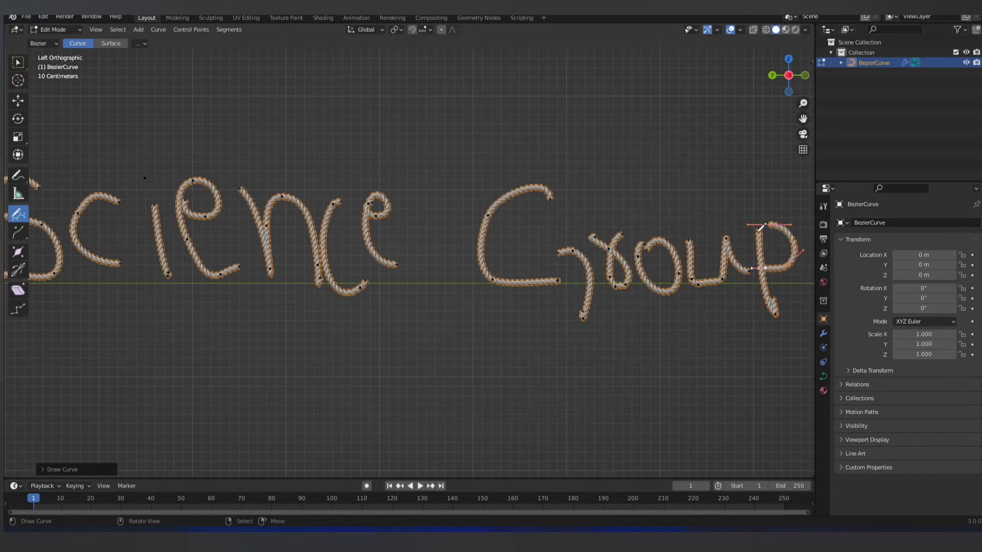
pyautogui.scroll(-5, 583, 276)
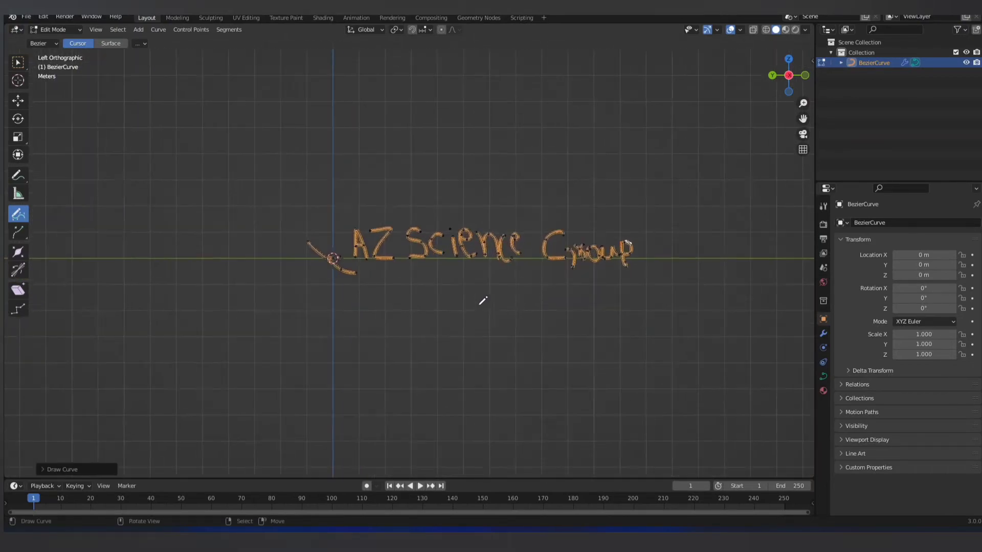
pyautogui.moveTo(591, 302)
pyautogui.mouseDown(button='middle')
pyautogui.moveTo(557, 309)
pyautogui.moveTo(607, 342)
pyautogui.moveTo(506, 340)
pyautogui.moveTo(491, 350)
pyautogui.moveTo(530, 343)
pyautogui.moveTo(511, 334)
pyautogui.mouseUp(button='middle')
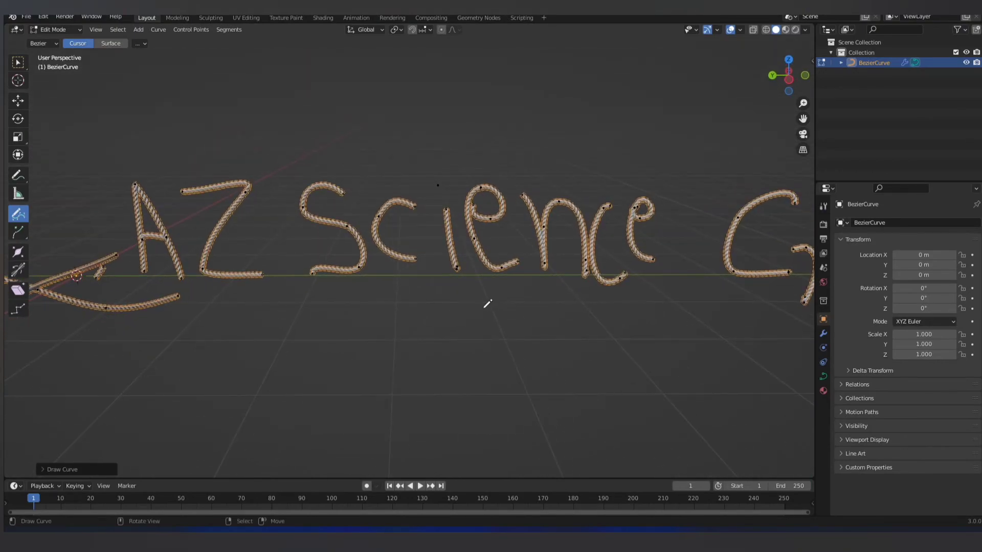
# Switch to Geometry Nodes, maximize the area with Ctrl+Space, and orbit to a low frontal view of the lettering
pyautogui.click(466, 18)
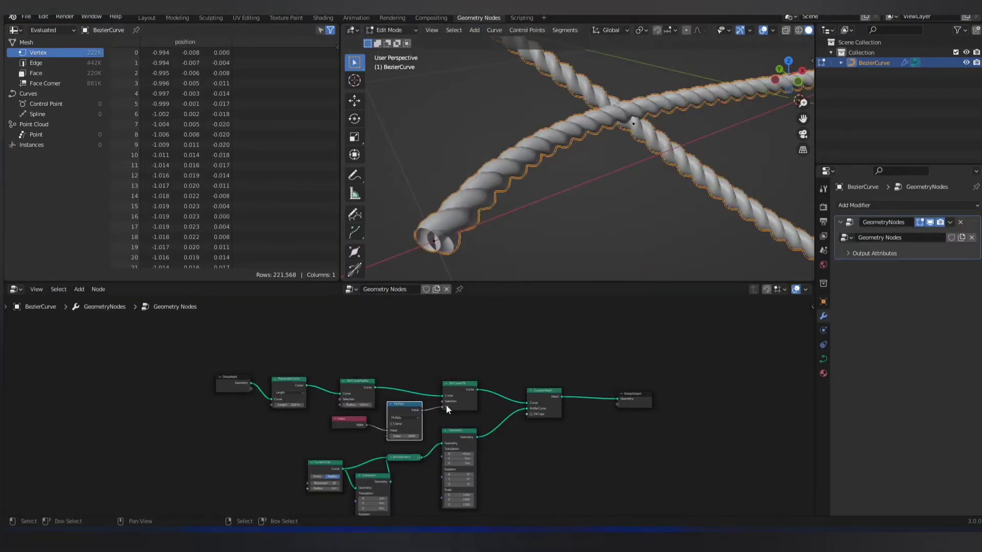
pyautogui.scroll(3, 453, 363)
pyautogui.hotkey('ctrl', 'space')
pyautogui.moveTo(438, 381)
pyautogui.mouseDown(button='middle')
pyautogui.moveTo(416, 358)
pyautogui.moveTo(425, 333)
pyautogui.mouseUp(button='middle')
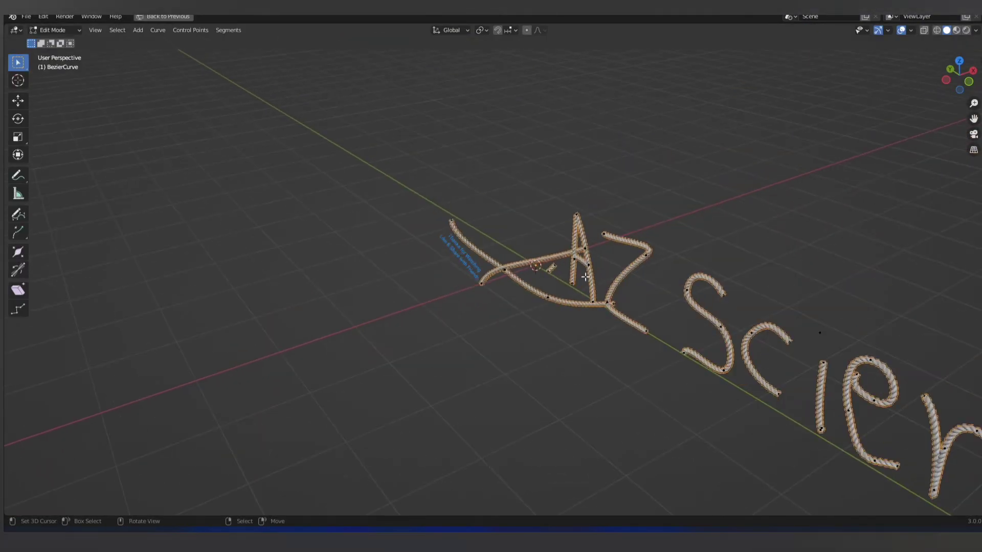
pyautogui.moveTo(585, 276)
pyautogui.mouseDown(button='middle')
pyautogui.moveTo(567, 250)
pyautogui.moveTo(405, 274)
pyautogui.moveTo(403, 292)
pyautogui.mouseUp(button='middle')
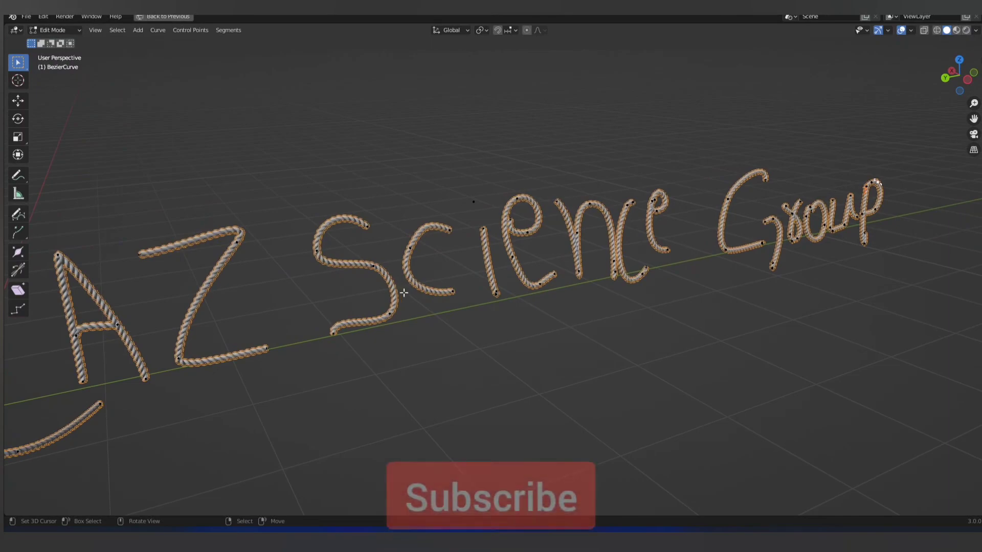